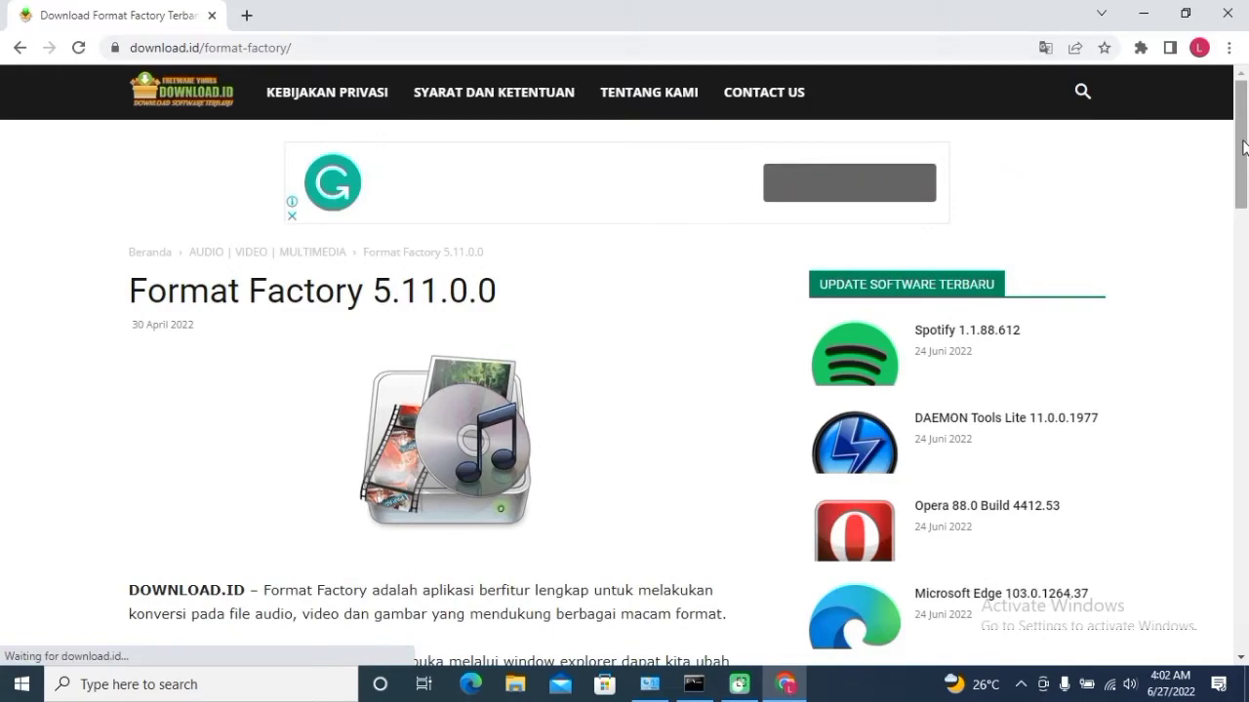
Request the 64-bit Windows installer of Format Factory 5.11.0.0 and browse to D:\apk install as its save location
drag(1244, 147, 1244, 458)
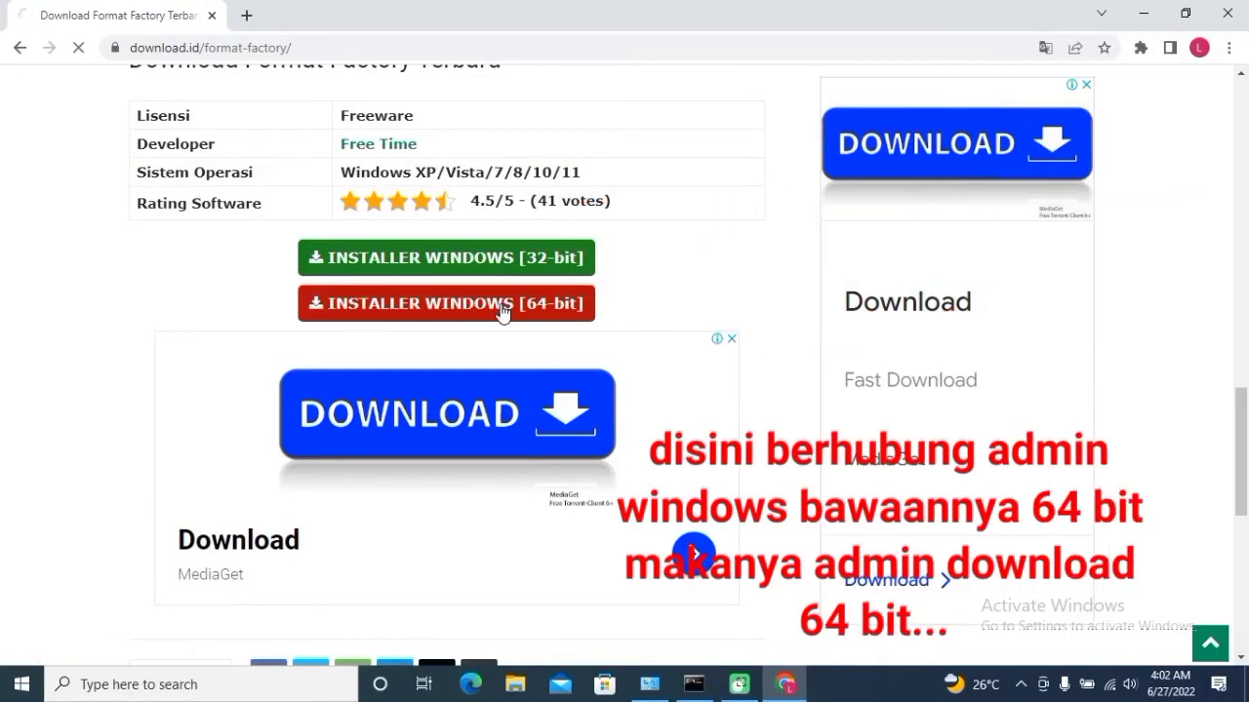
click(502, 304)
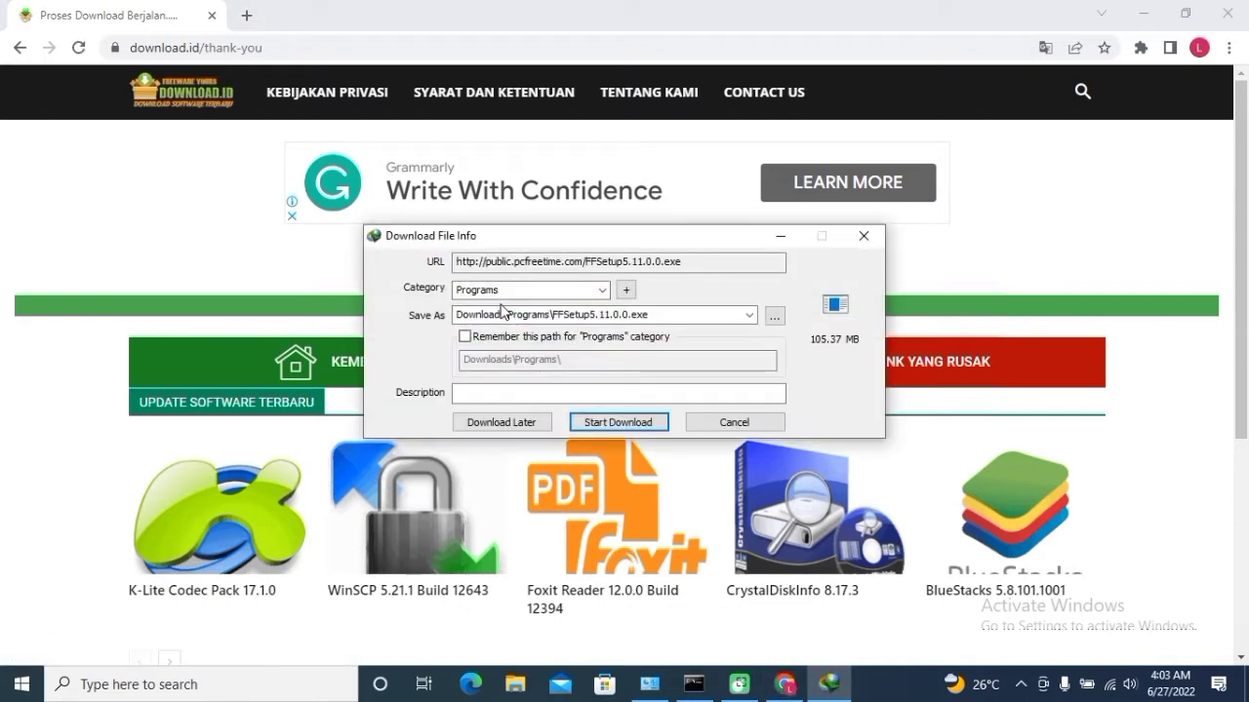
click(776, 318)
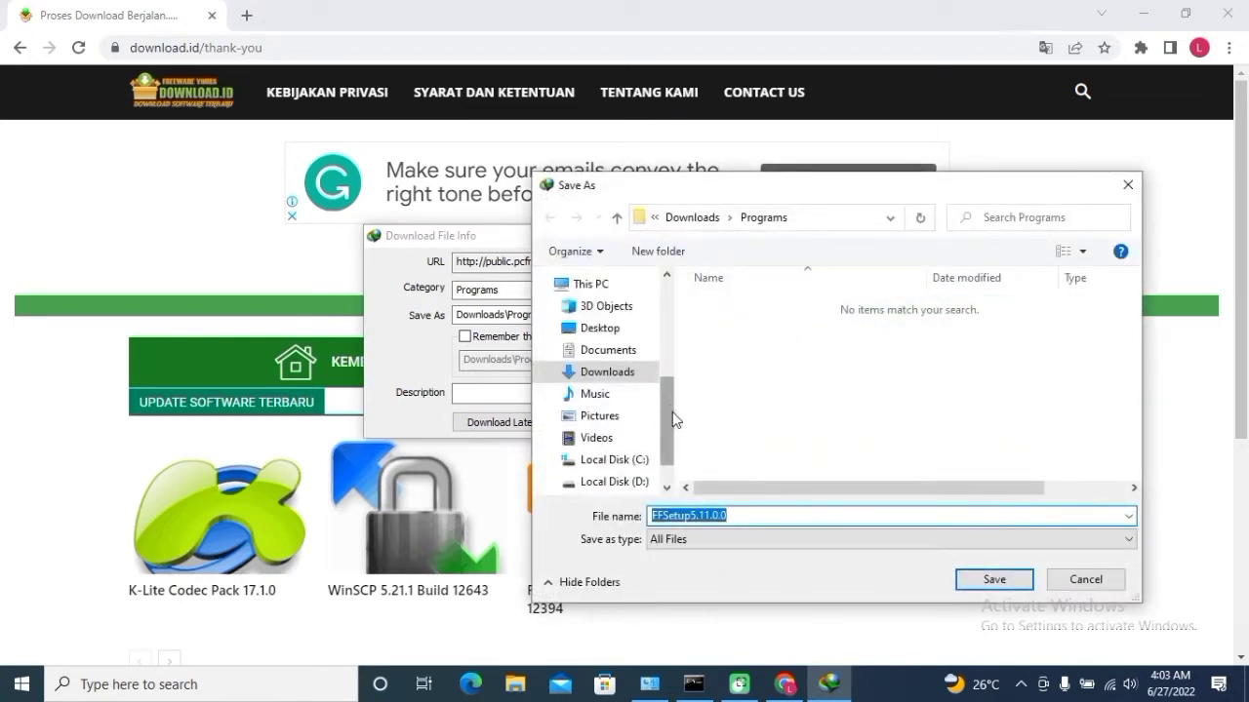
click(634, 479)
double_click(781, 364)
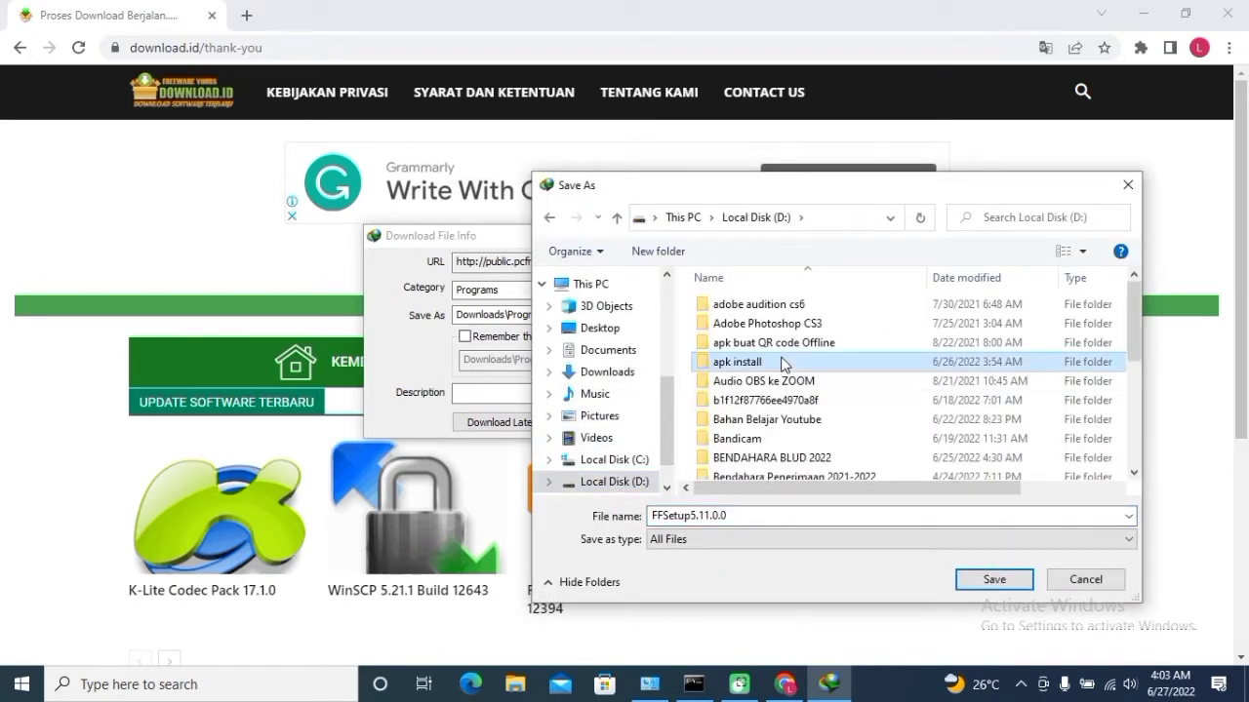
Create a new folder named Aplikasi Convert Video ke Audio inside apk install and open it
click(642, 254)
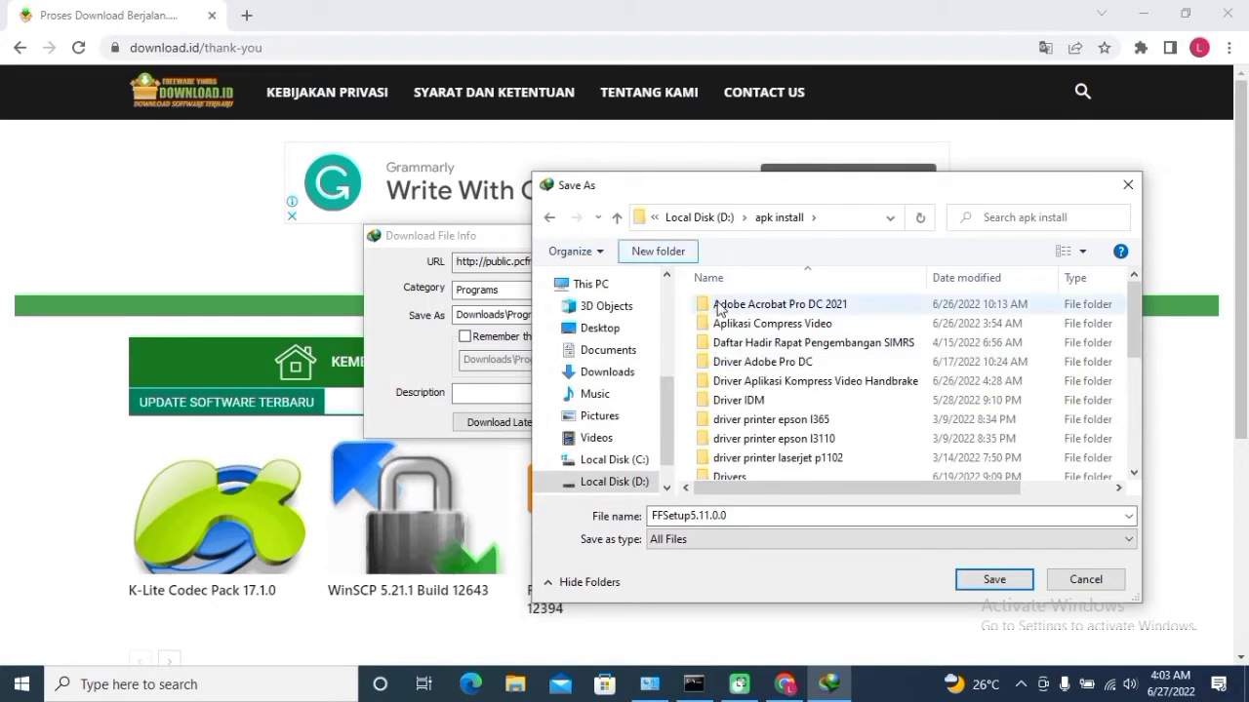
text(Apl)
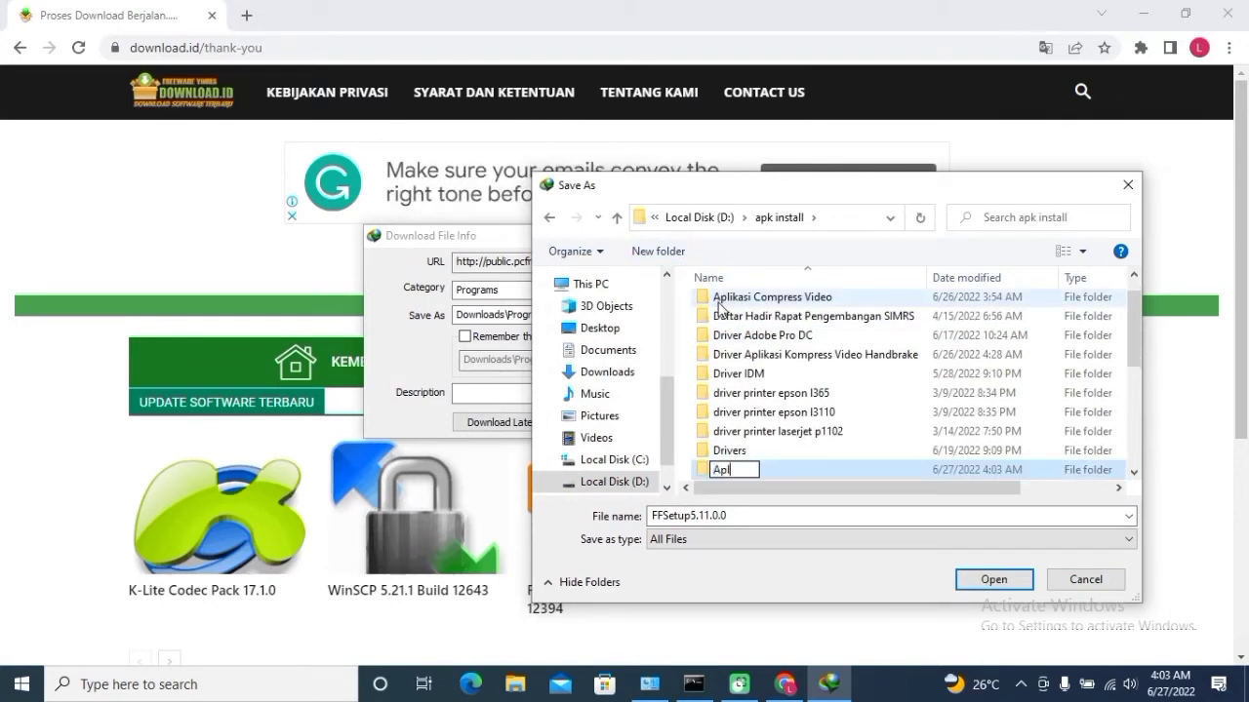
text(ikasi C)
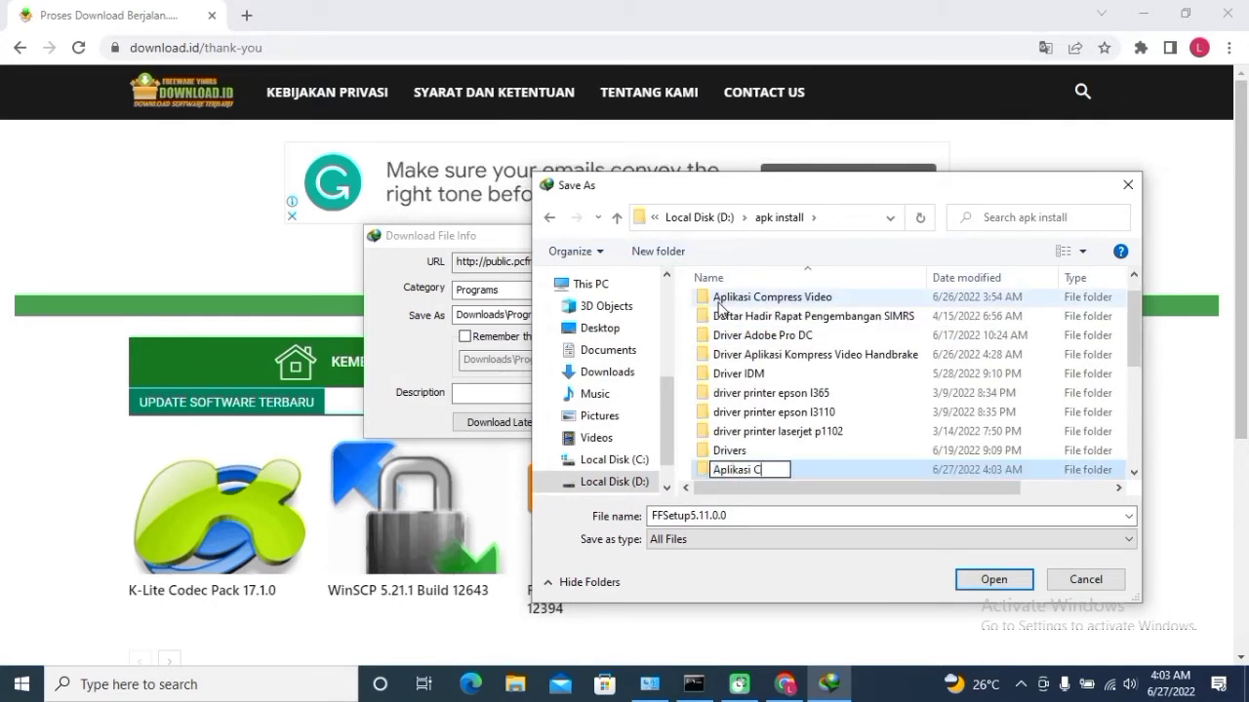
text(onvert M)
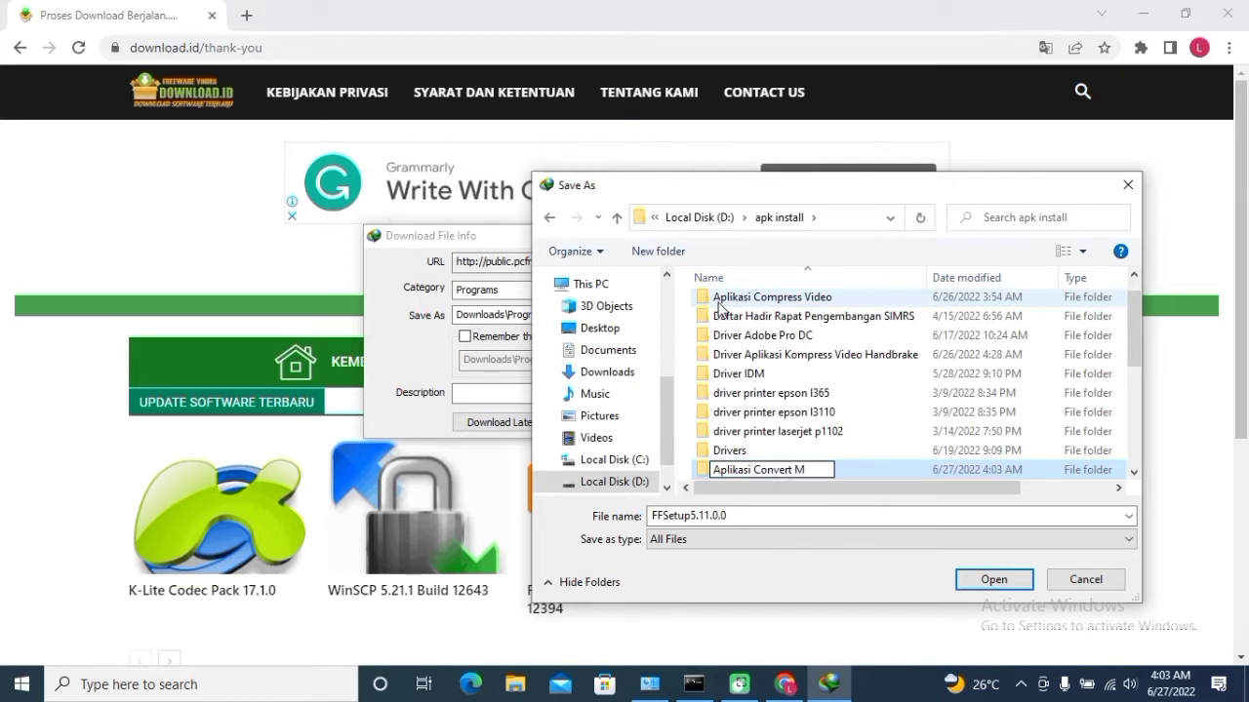
key(BackSpace)
text(Video ke Audio)
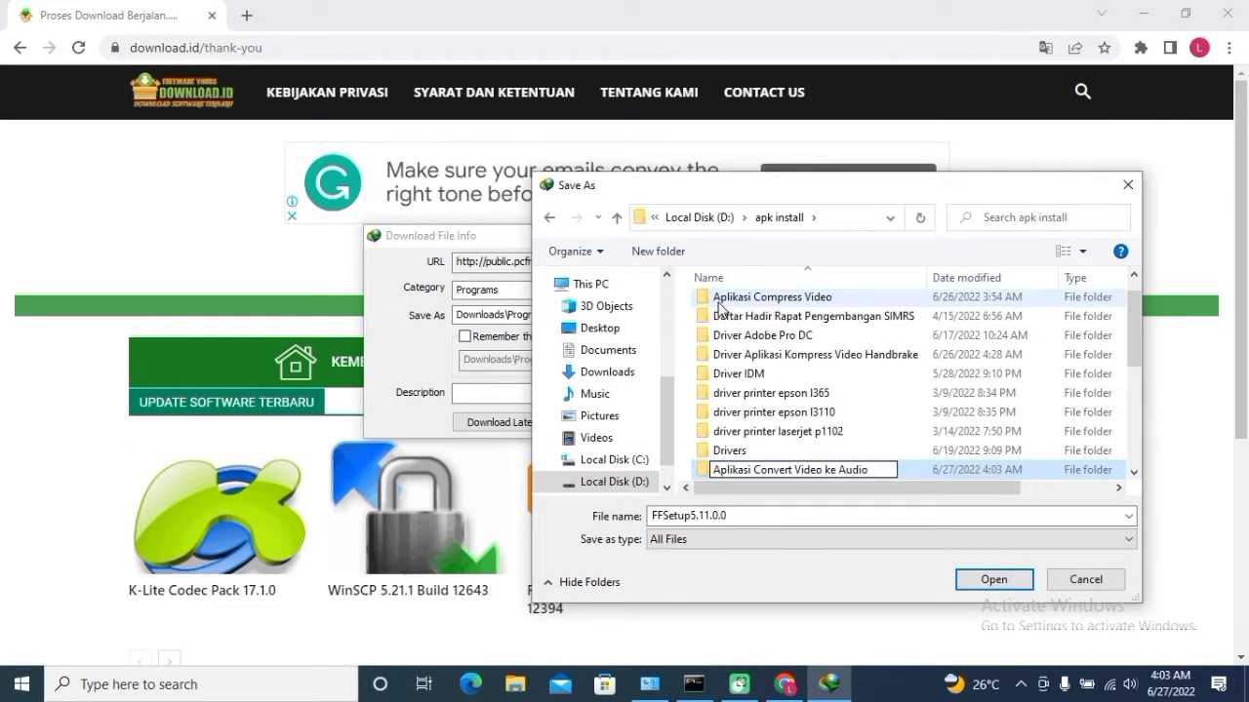
key(Return)
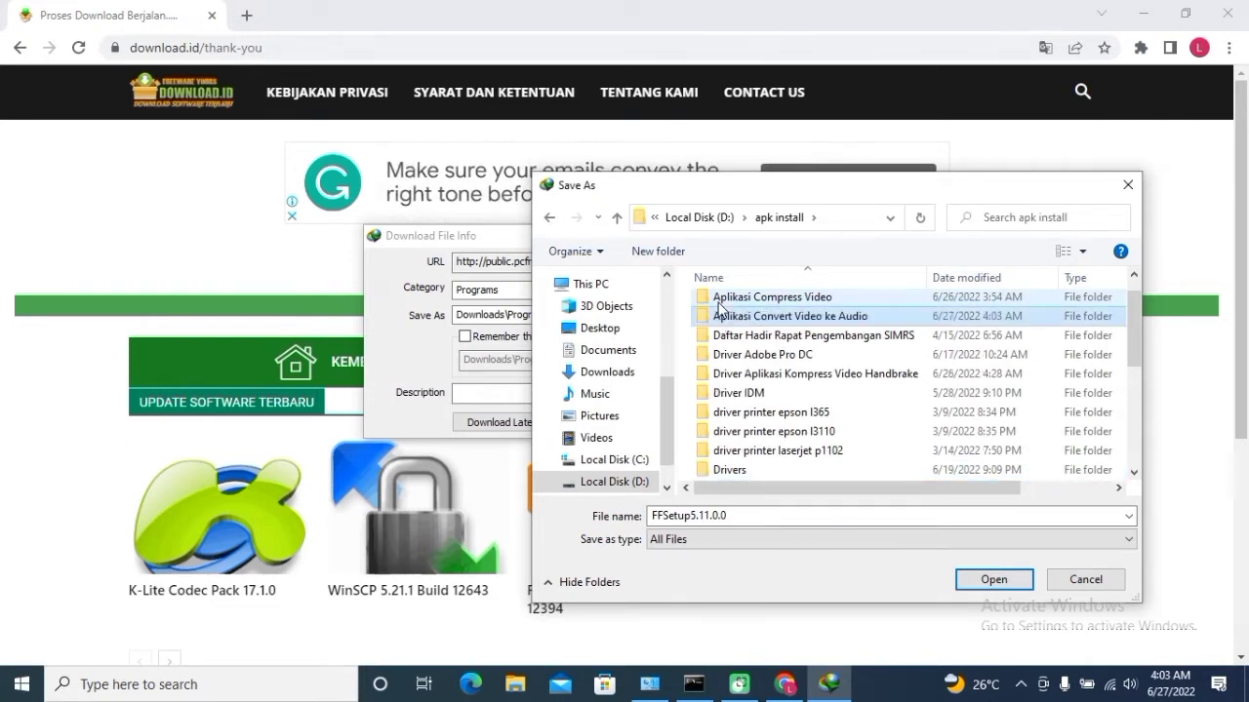
key(Return)
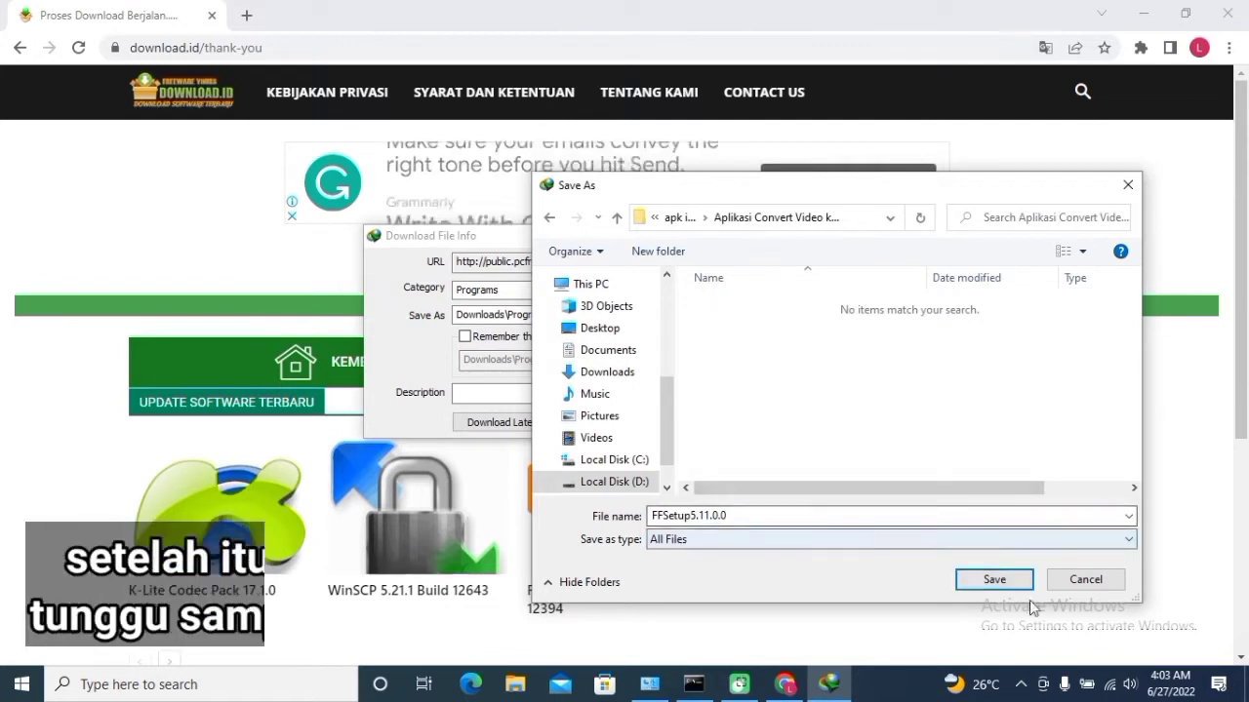
Save the installer as FFSetup5.11.0.0 in the new folder and start the download
click(1006, 585)
click(617, 422)
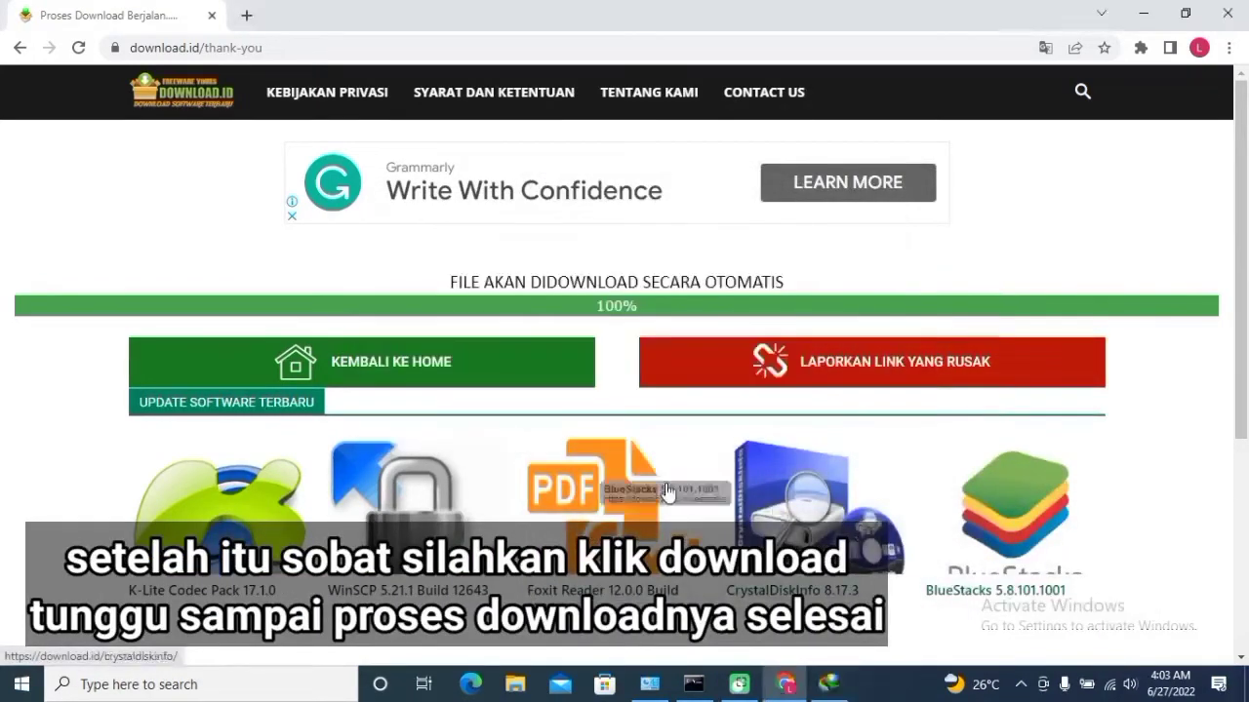
click(829, 684)
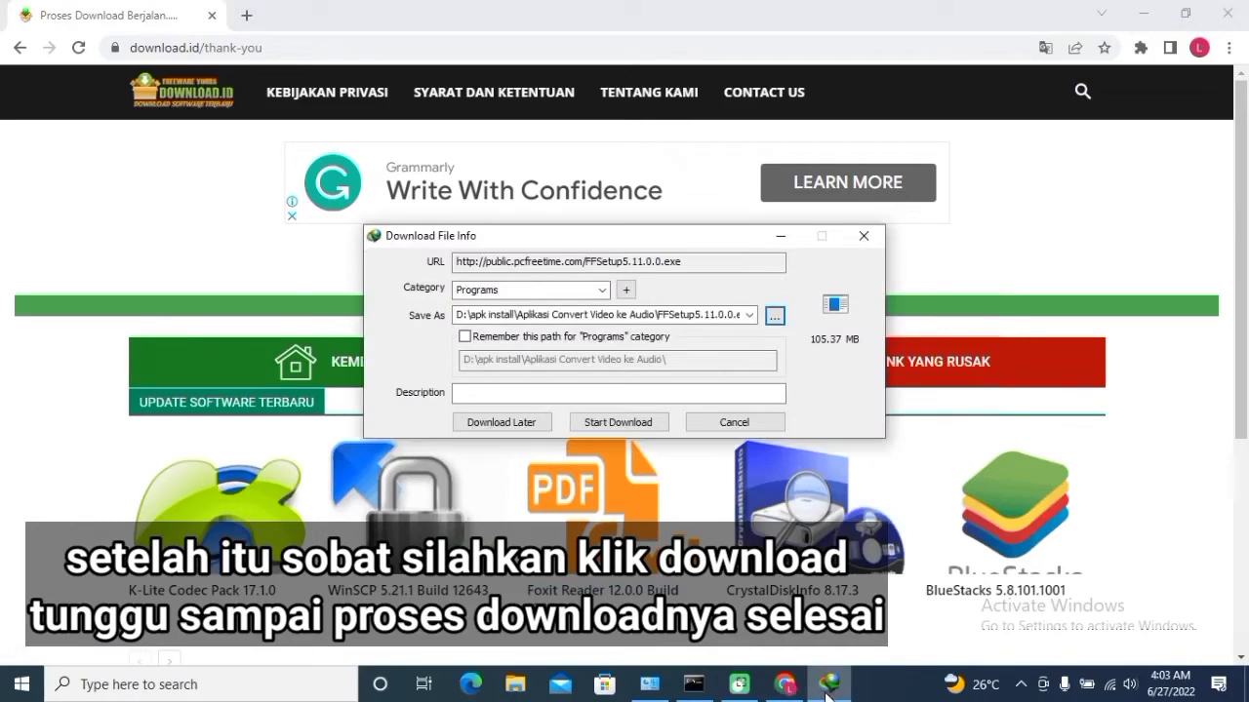
click(638, 423)
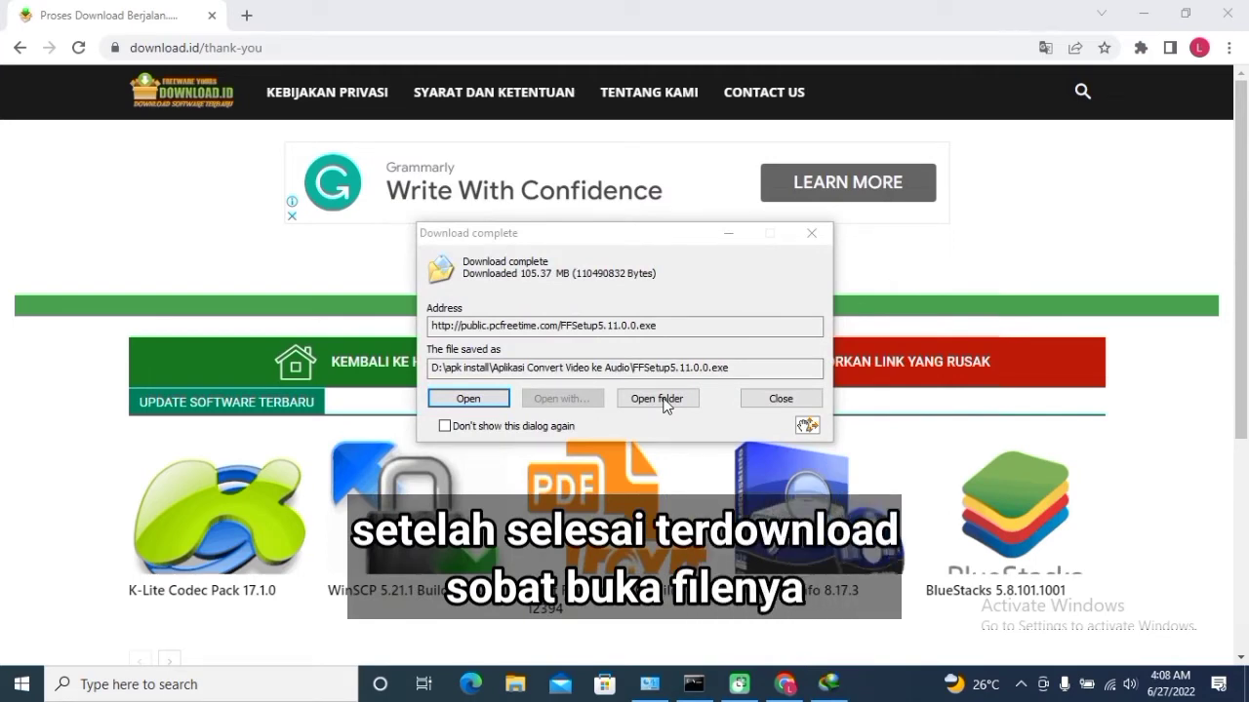
Open the folder of the downloaded file in a maximized window and try to run FFSetup5.11.0.0
click(656, 399)
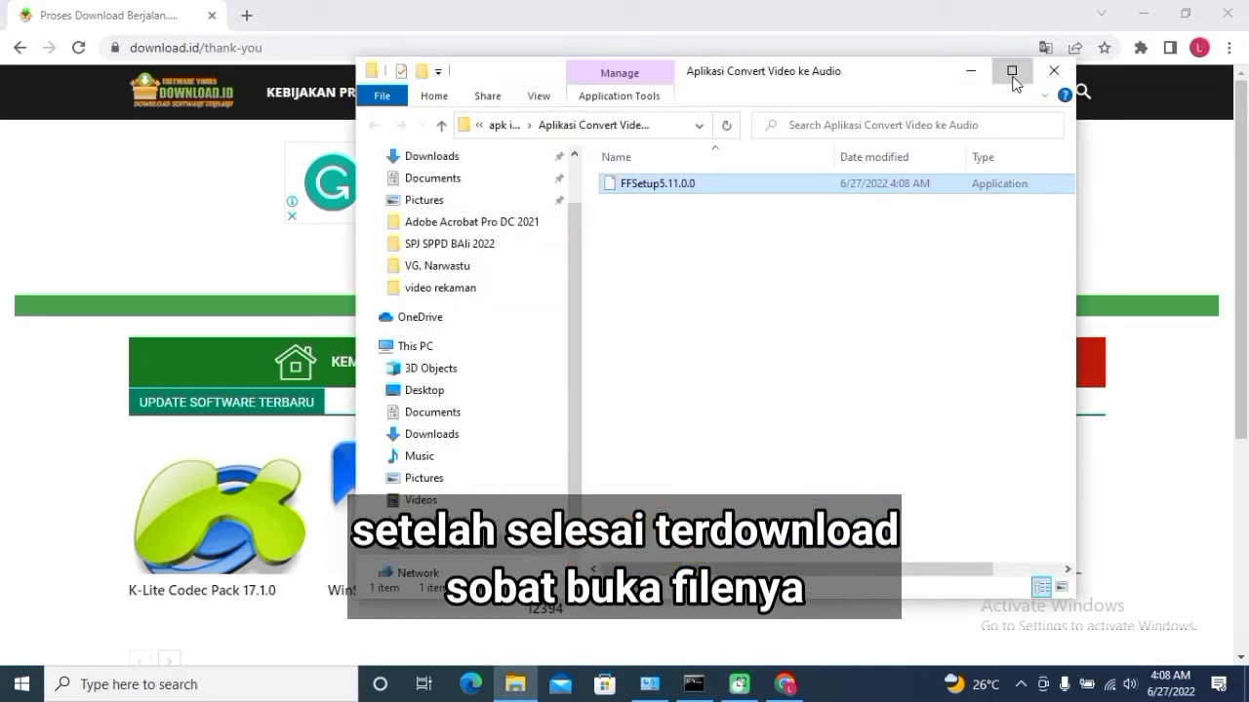
click(1011, 72)
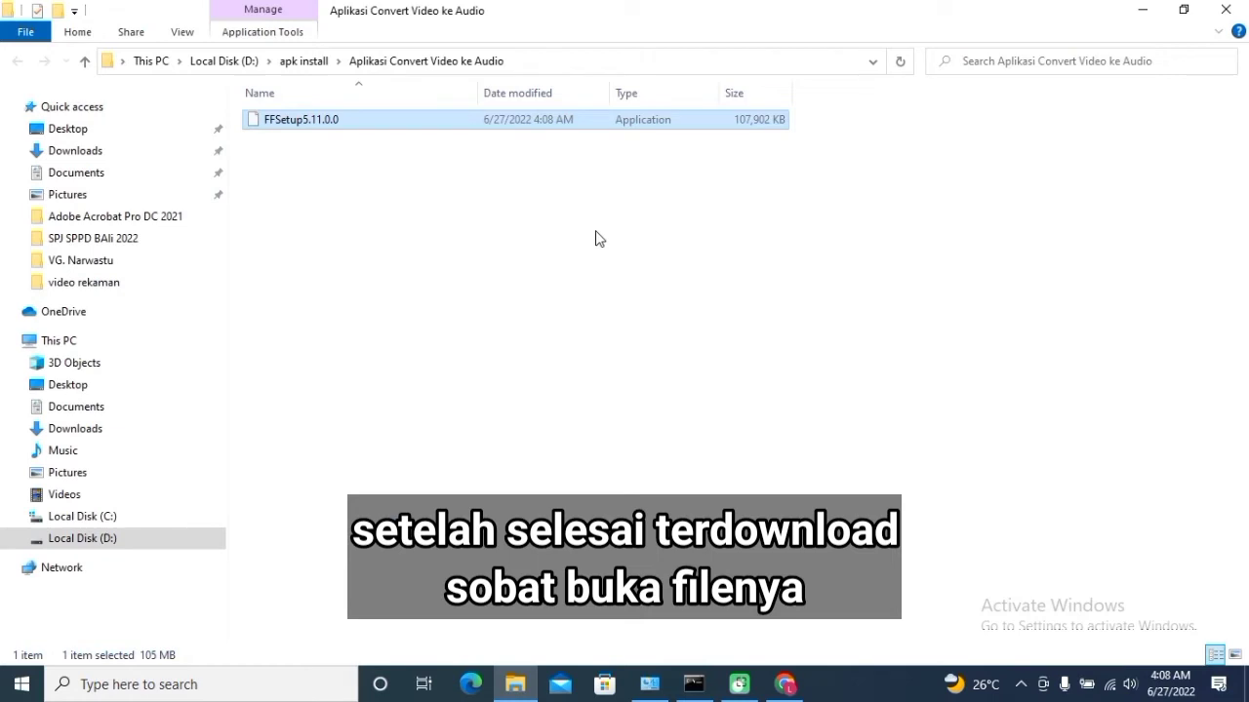
double_click(487, 124)
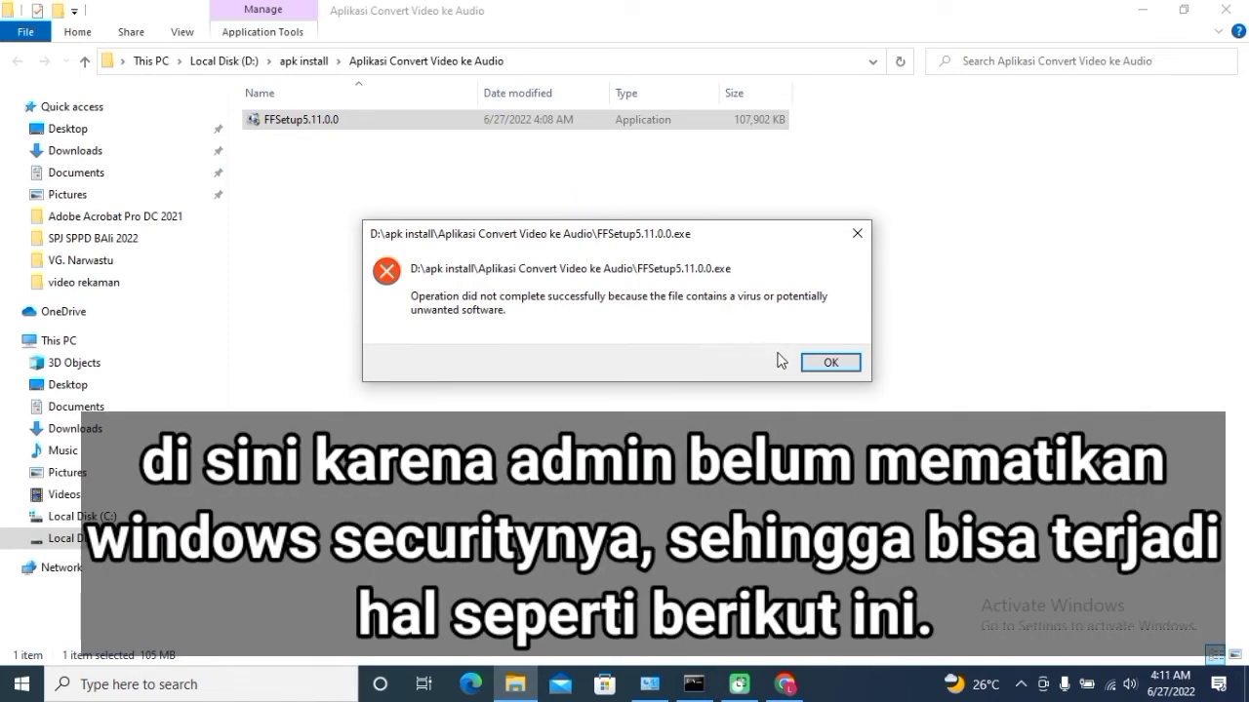
click(830, 363)
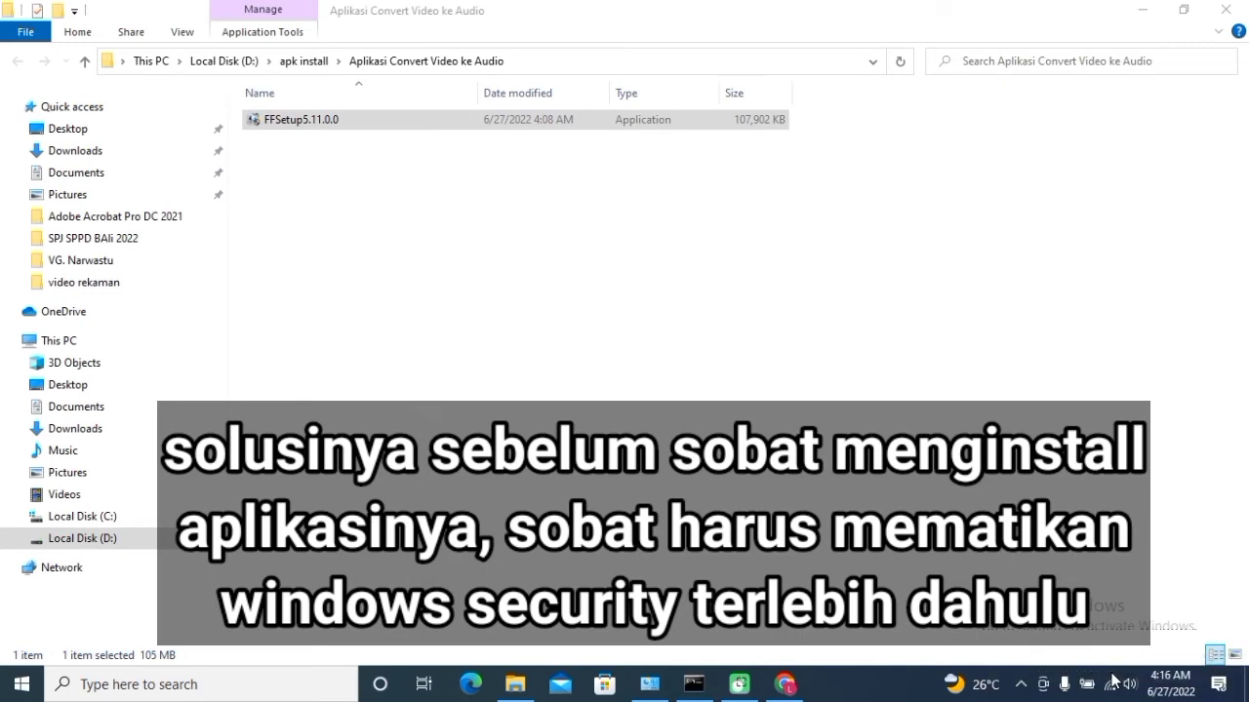
Turn off real-time protection in the virus and threat protection settings of Windows Security
key(super+i)
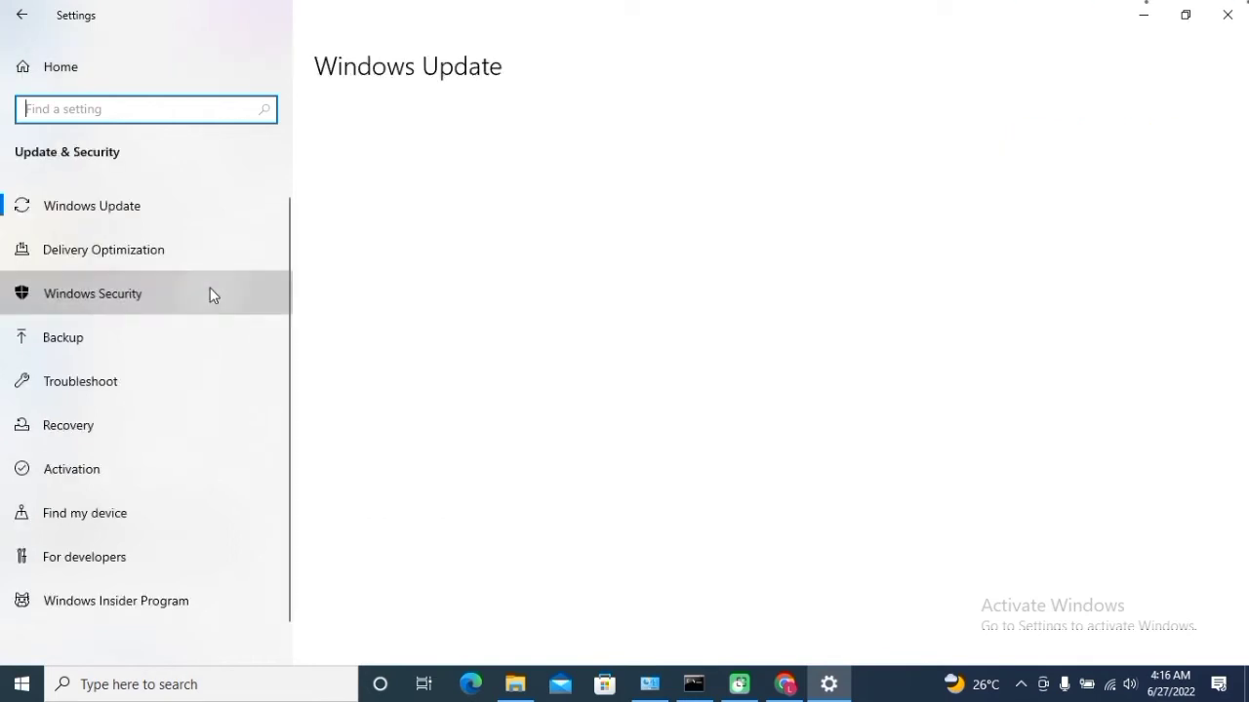
click(213, 295)
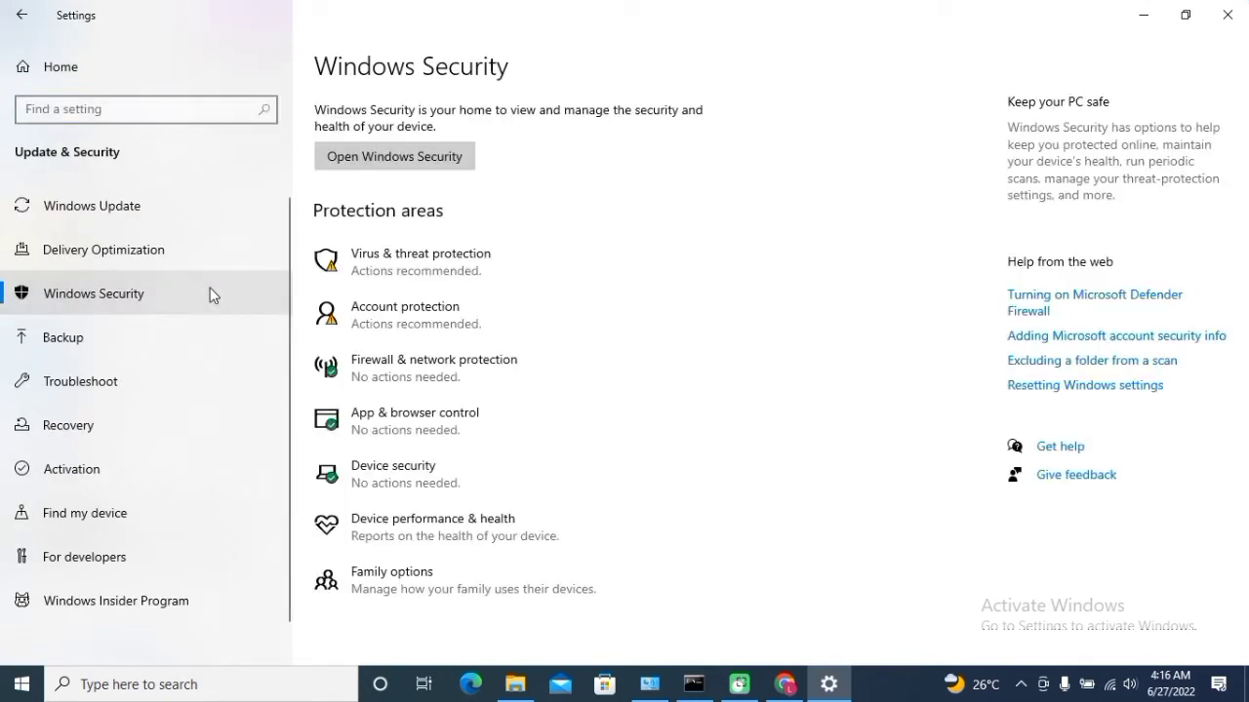
click(390, 280)
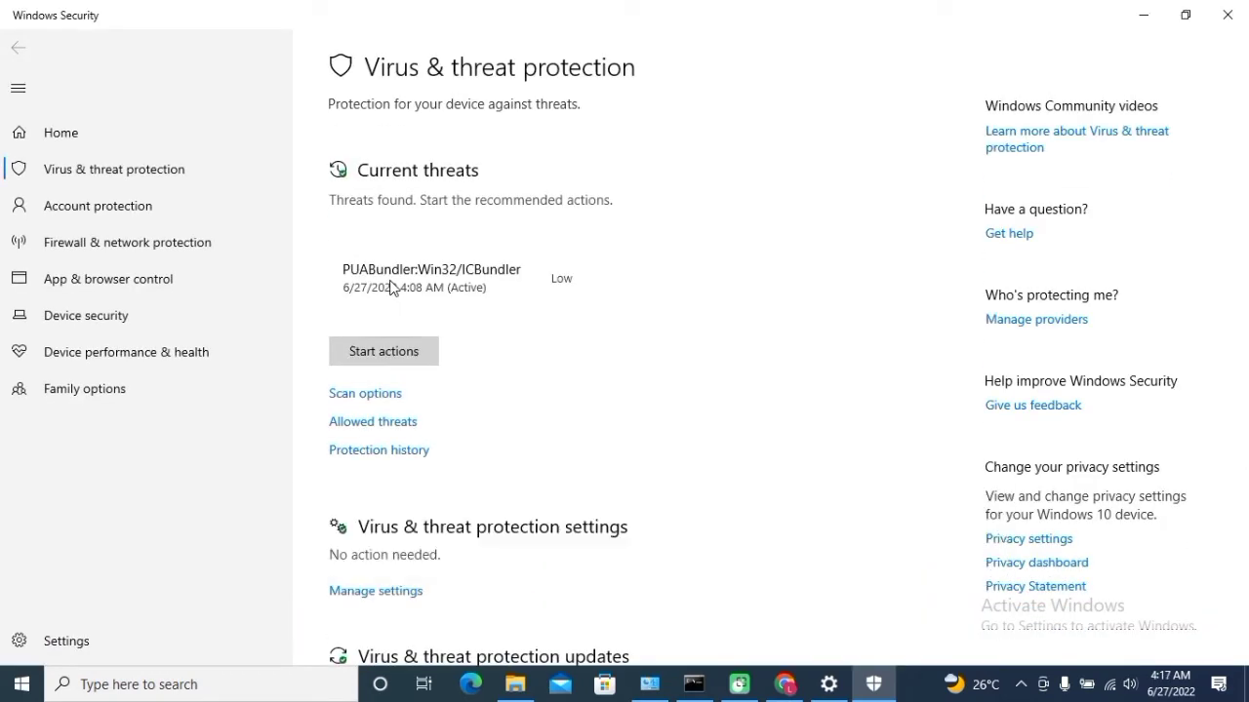
click(370, 593)
click(350, 287)
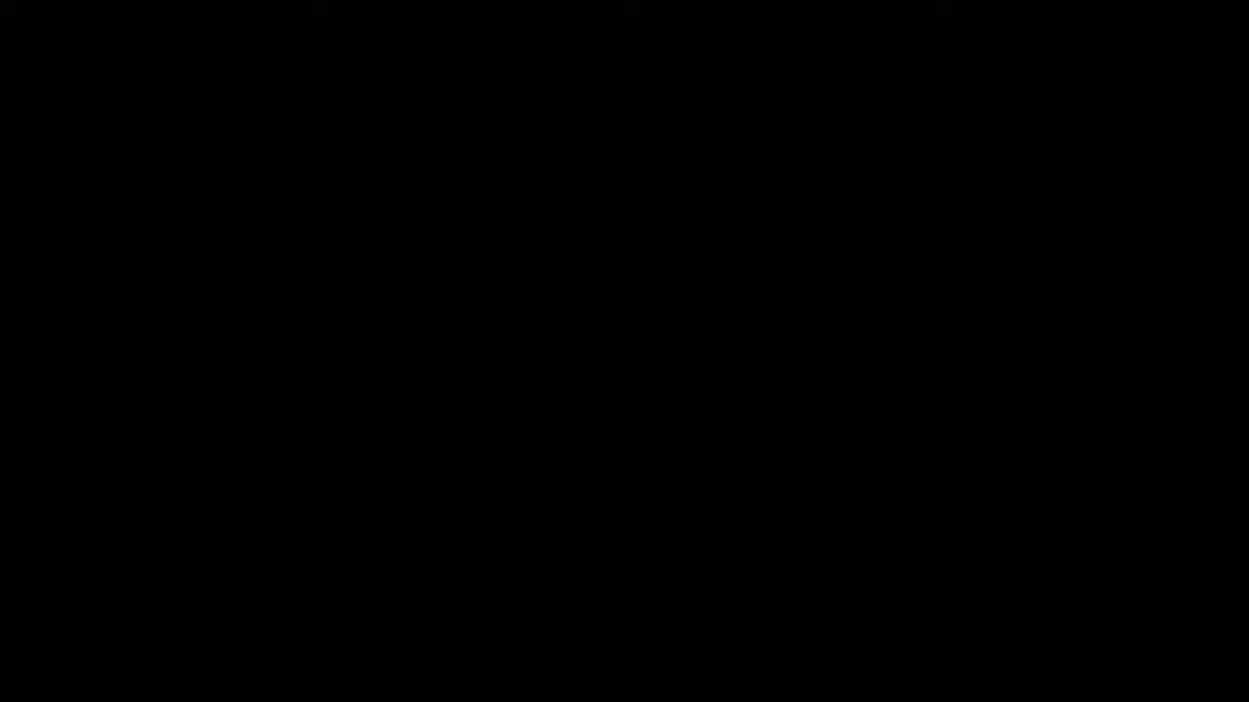
click(552, 468)
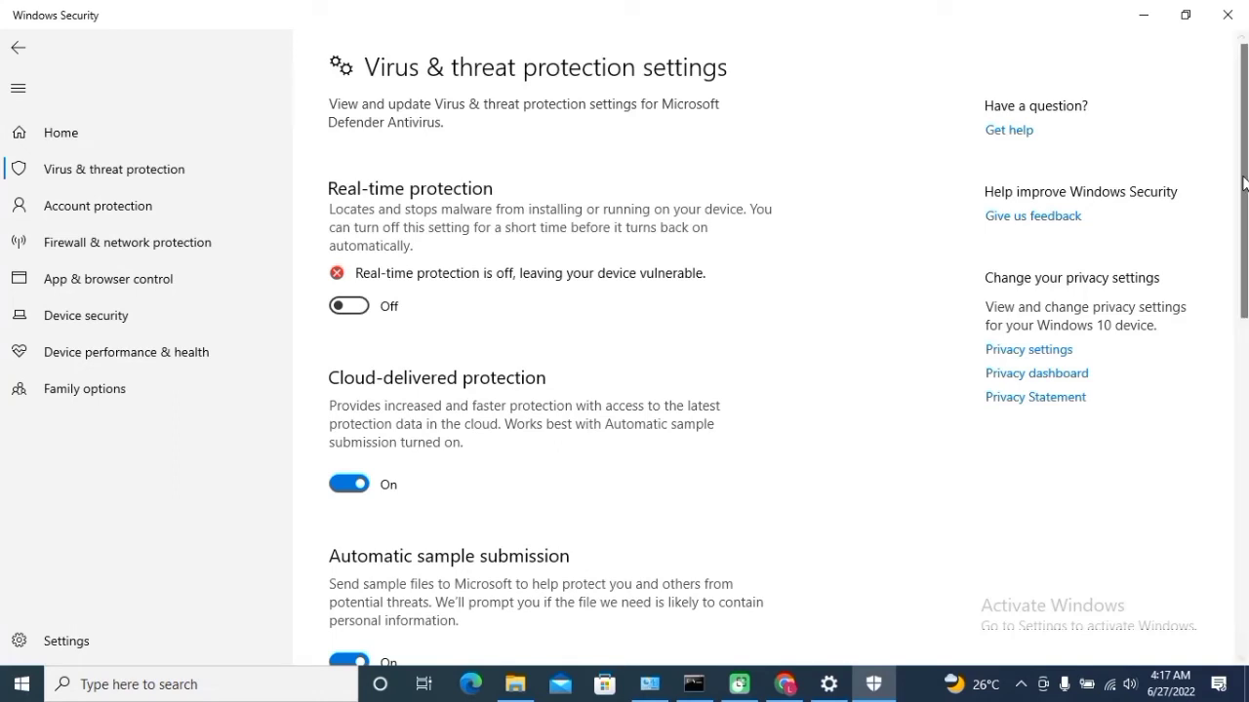
Add the folder D:\apk install\Aplikasi Convert Video ke Audio to the Microsoft Defender Antivirus exclusions
scroll(1244, 293, down, 2)
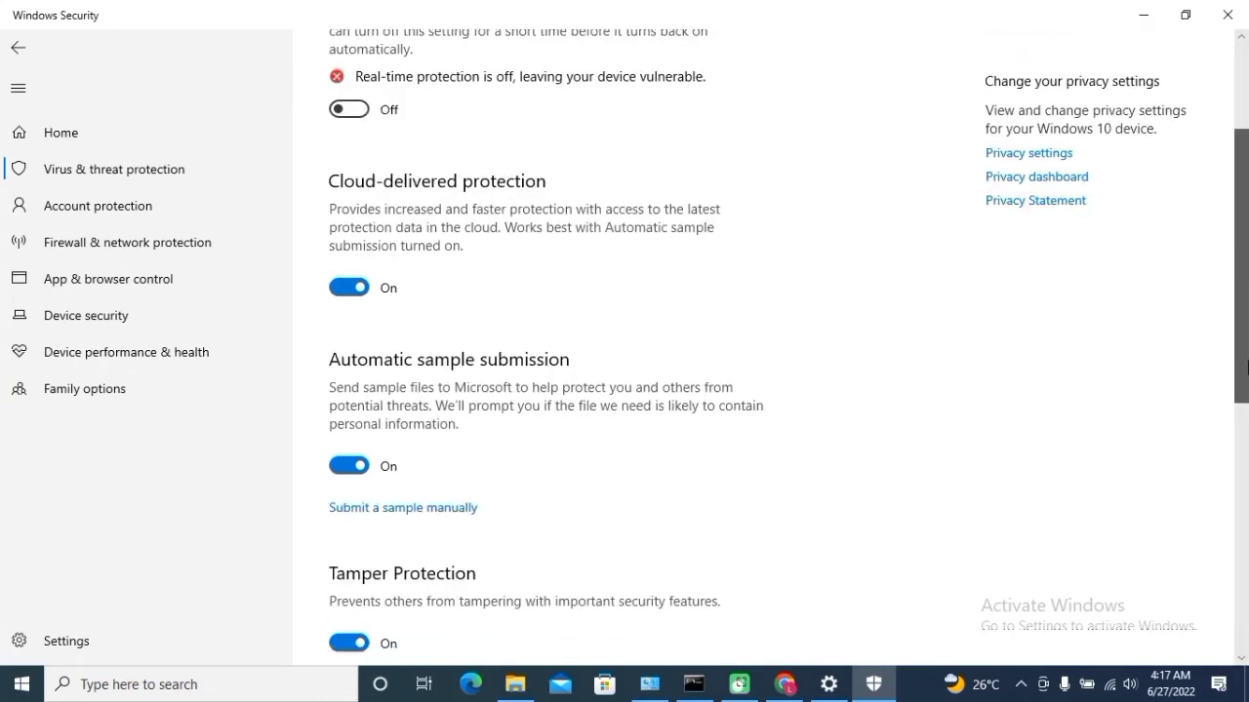
drag(1246, 366, 848, 646)
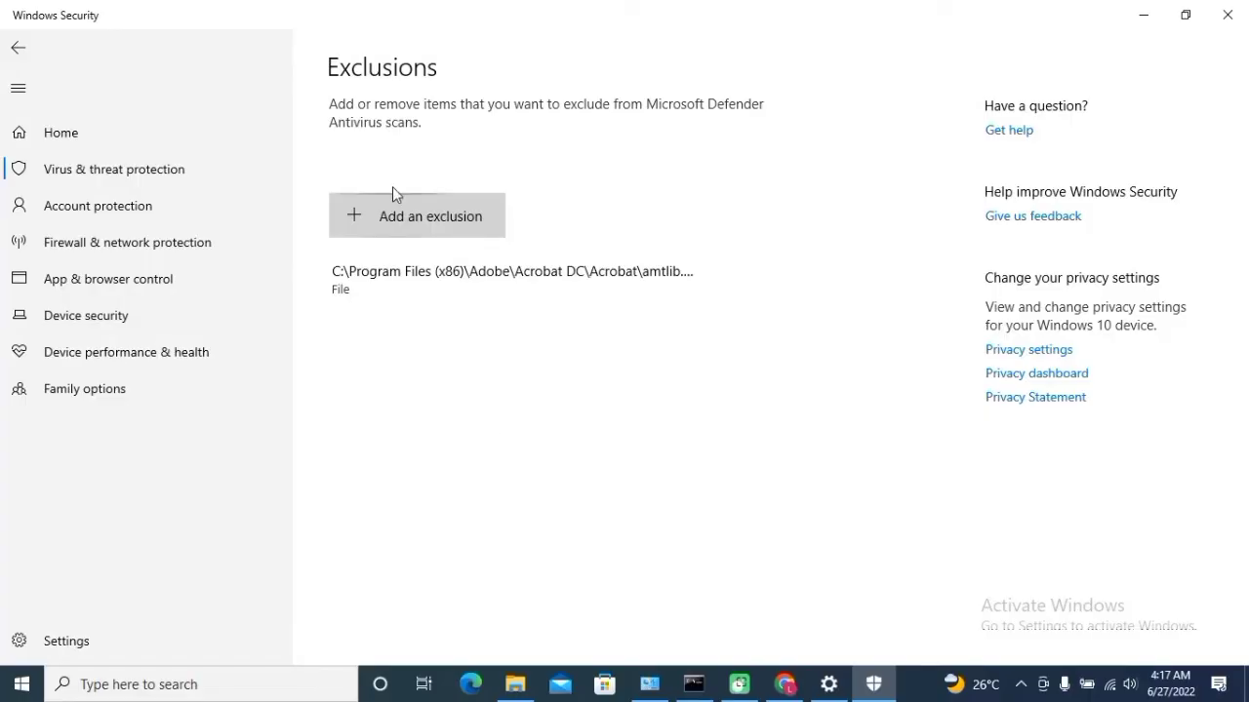
click(403, 217)
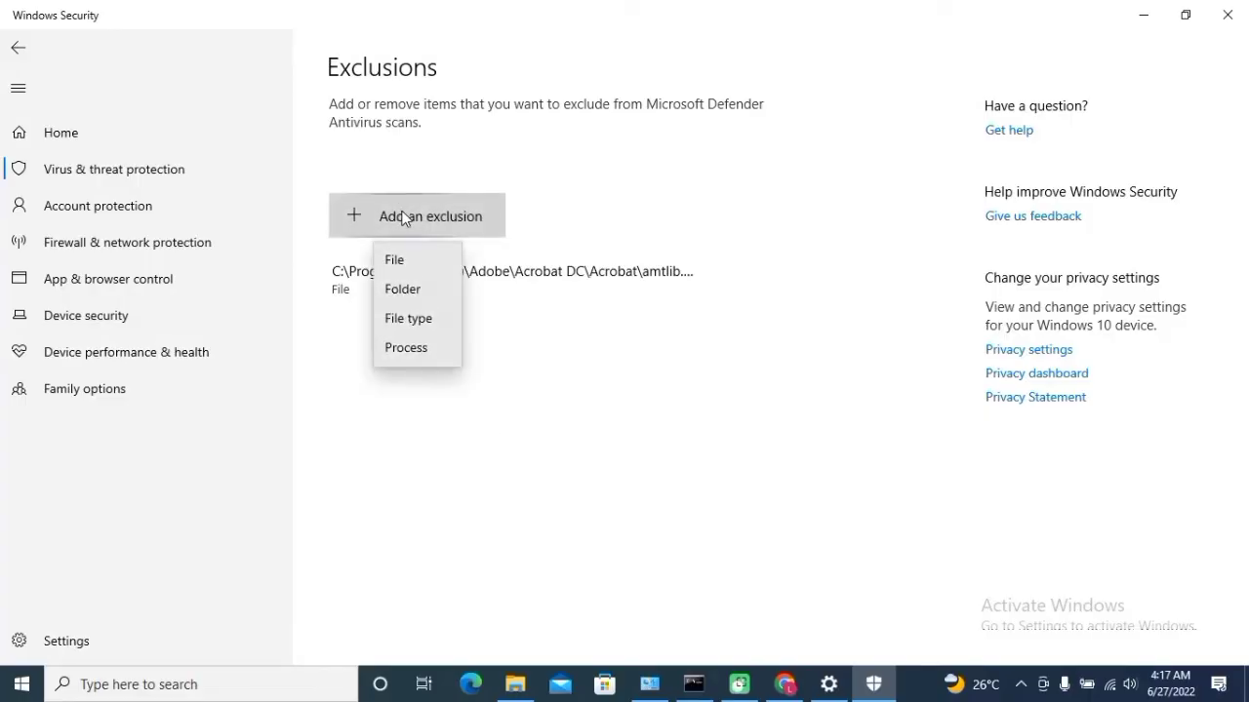
click(403, 290)
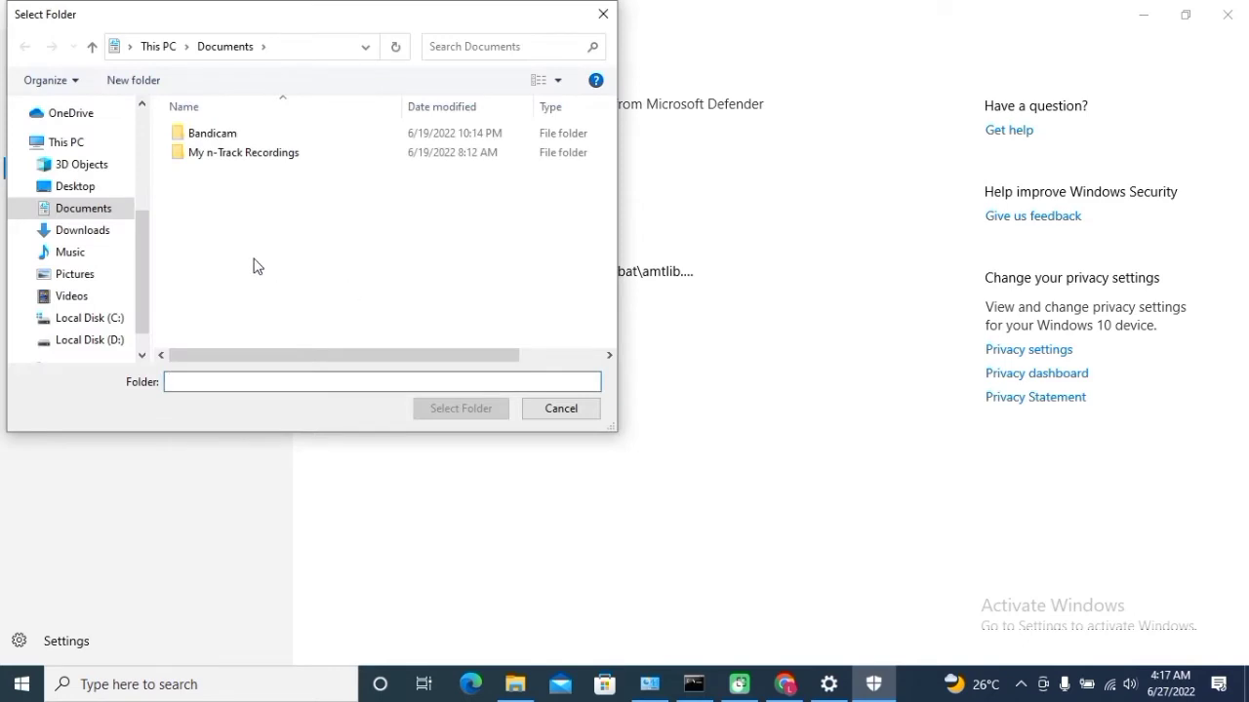
click(114, 341)
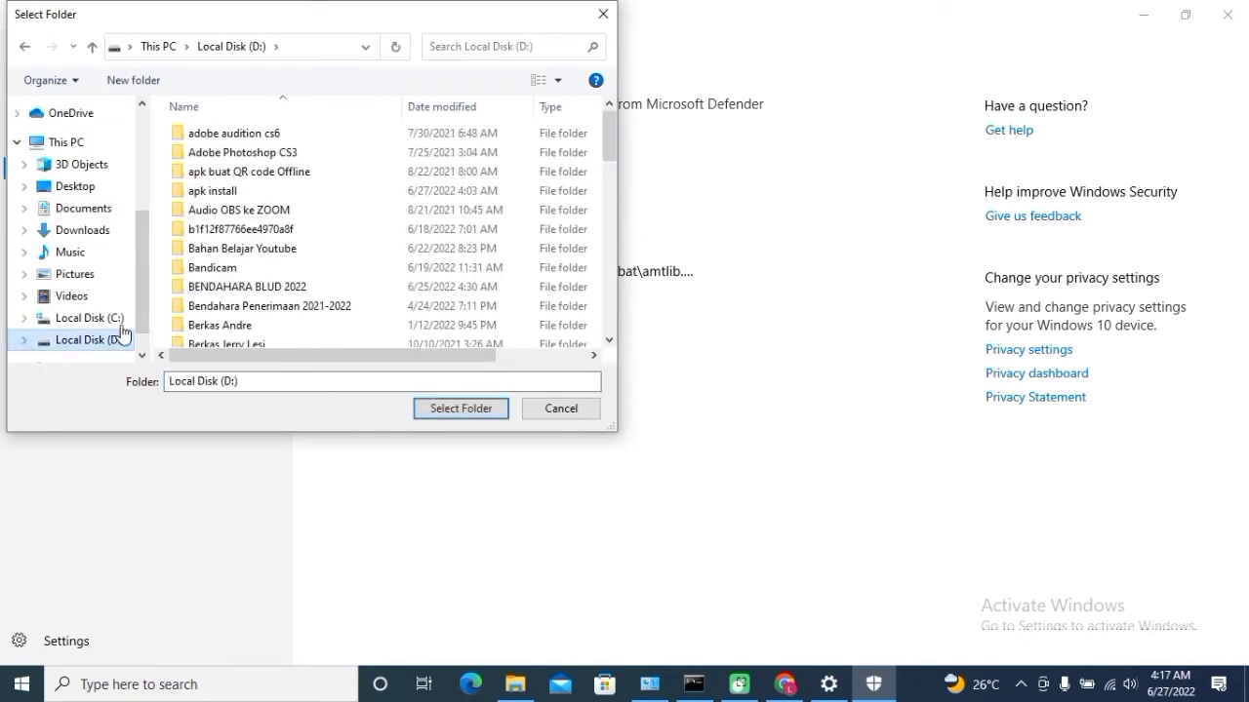
click(234, 194)
double_click(234, 194)
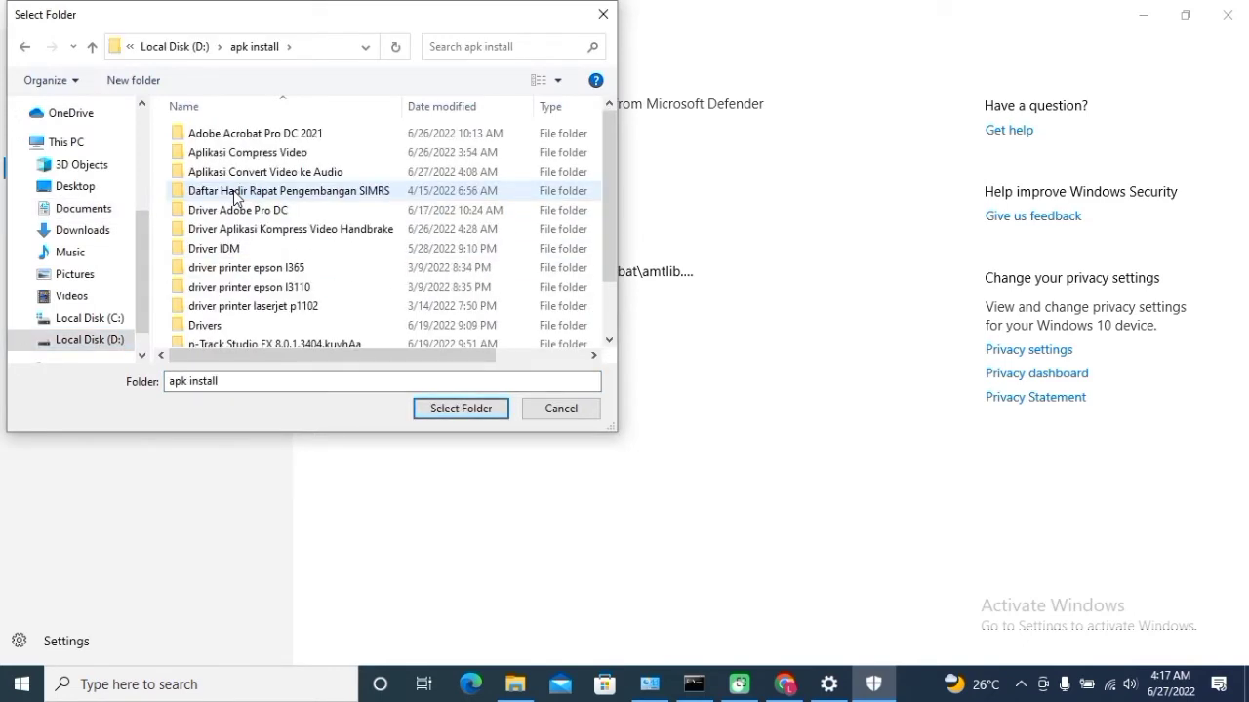
double_click(294, 176)
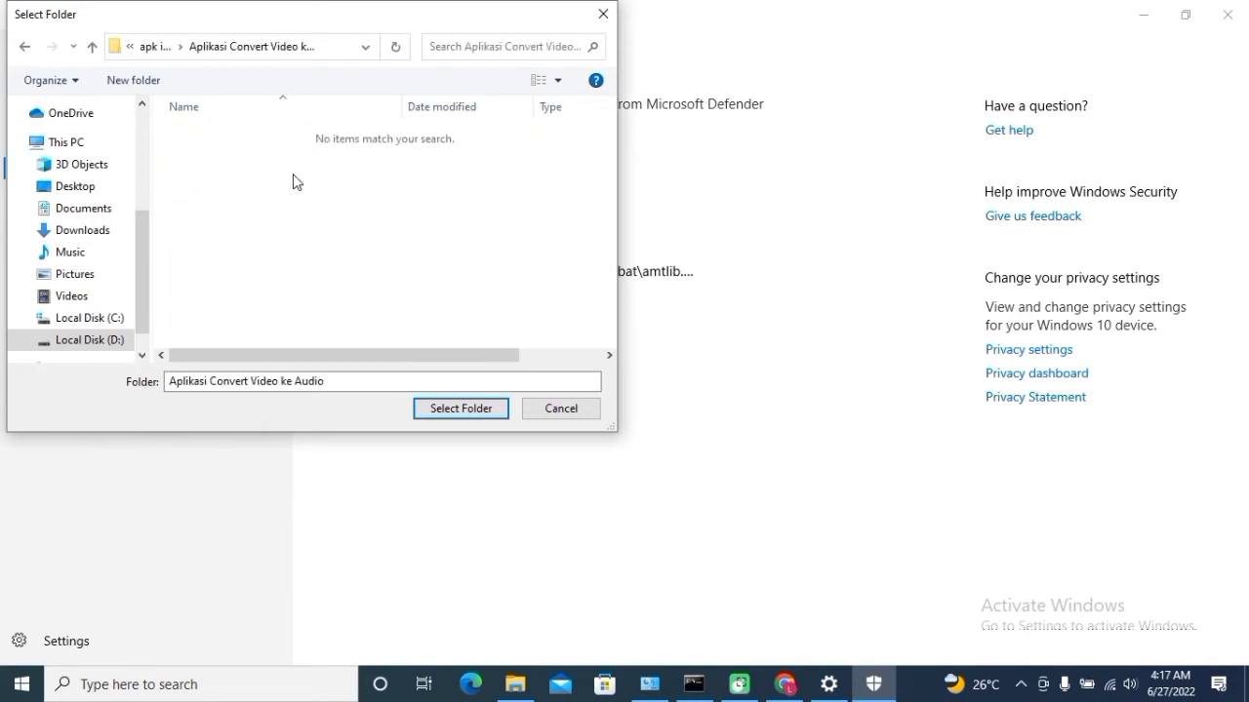
click(23, 46)
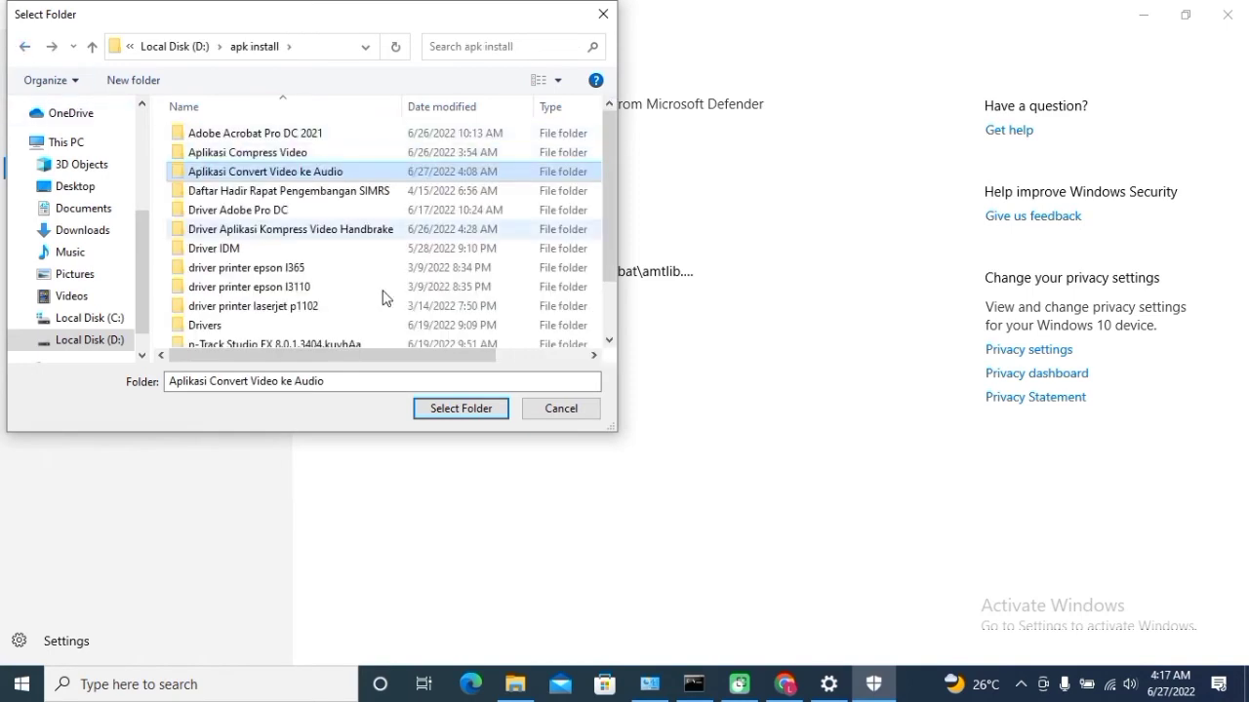
click(477, 410)
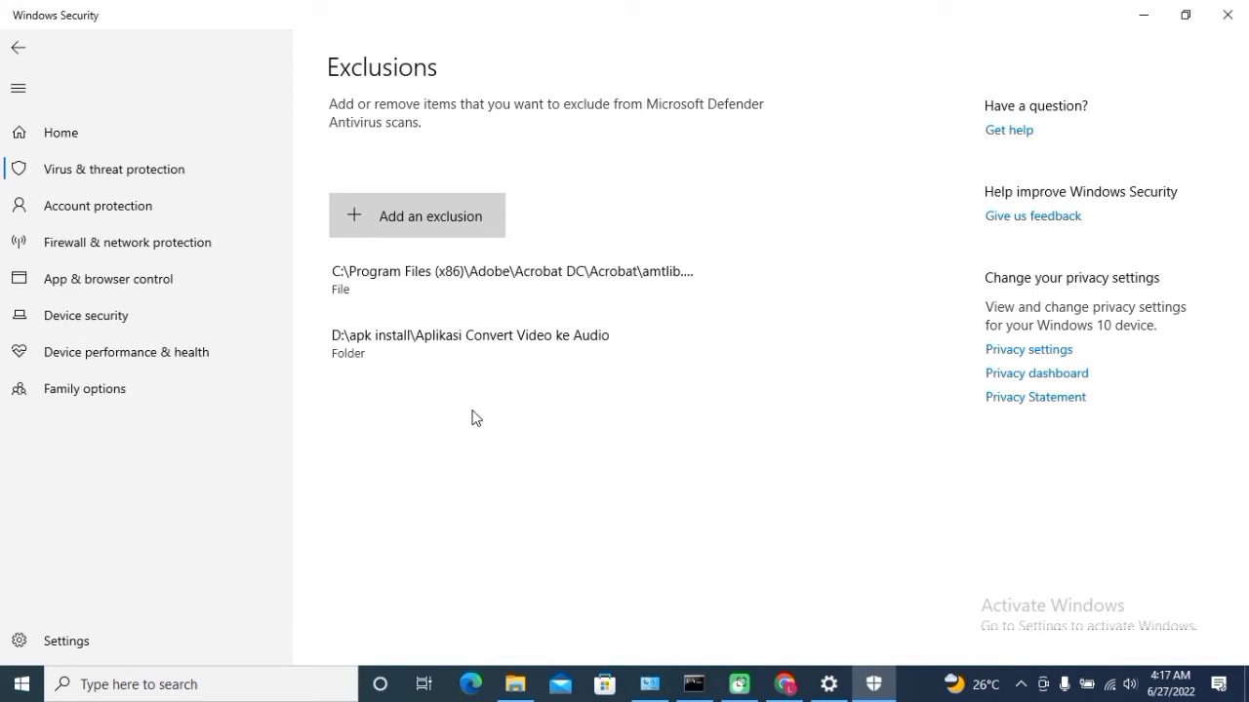
Return to the installer's folder in File Explorer and run FFSetup5.11.0.0 as administrator
click(1154, 18)
click(1153, 13)
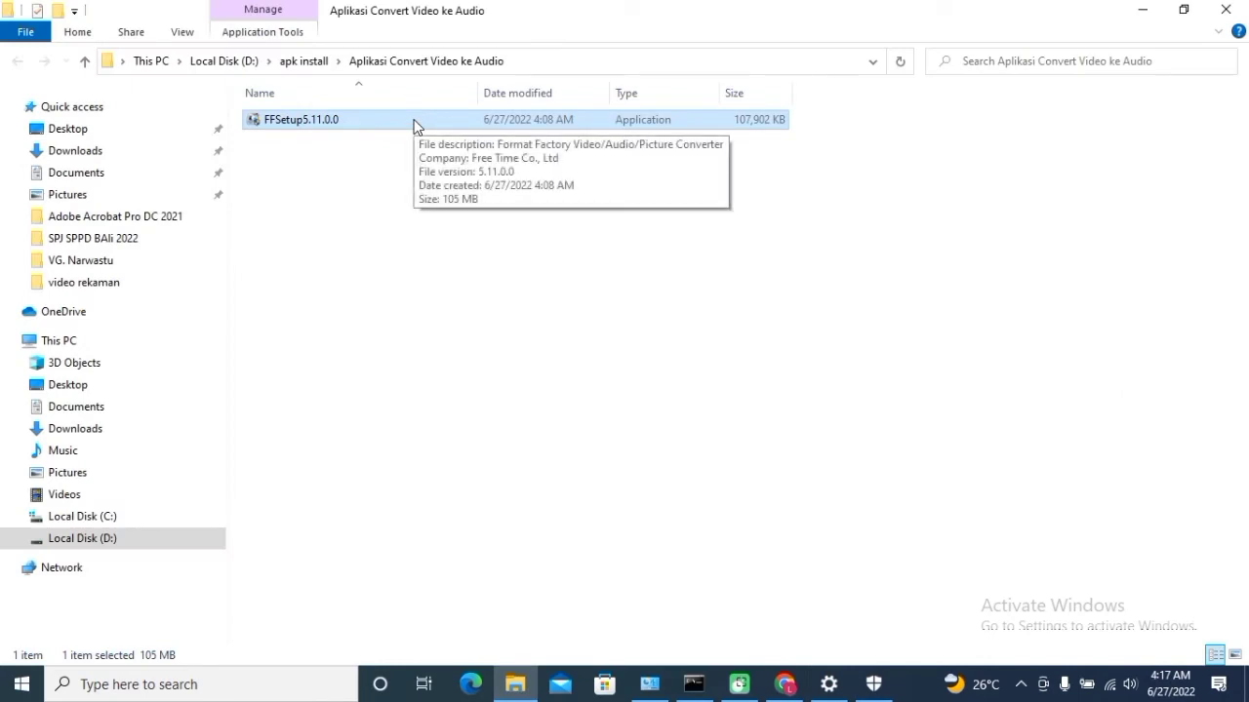
double_click(414, 122)
right_click(413, 119)
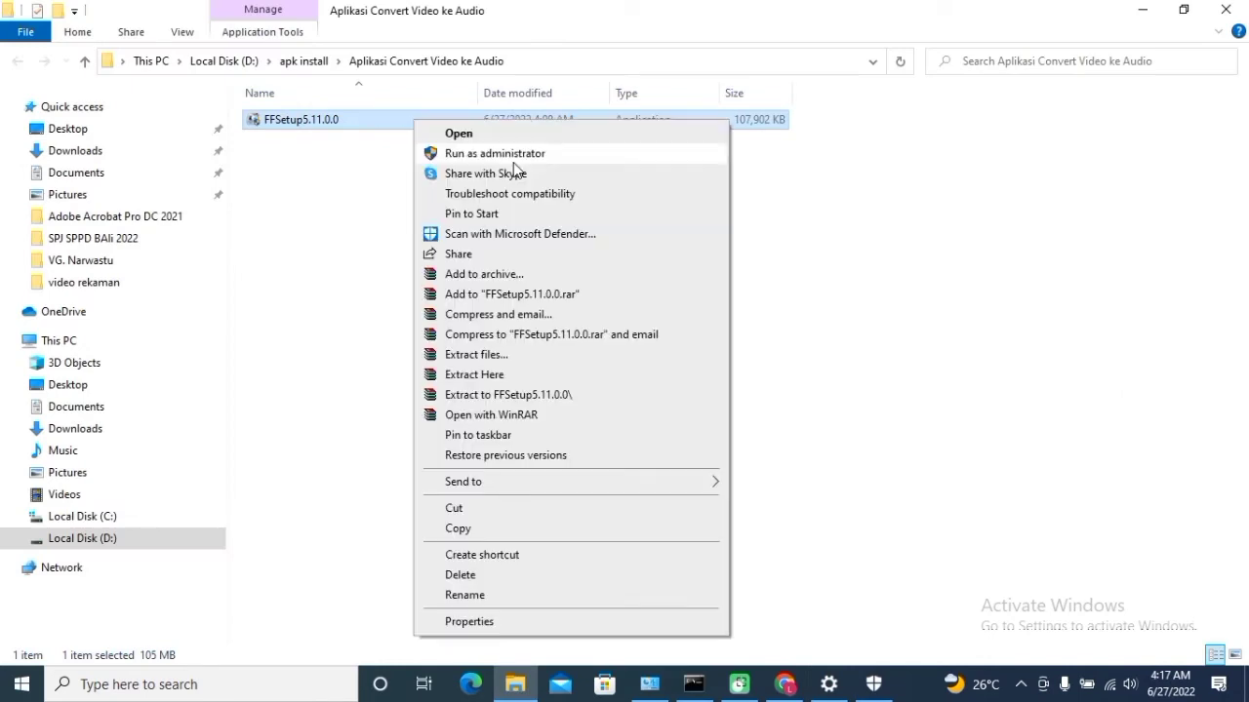
click(528, 156)
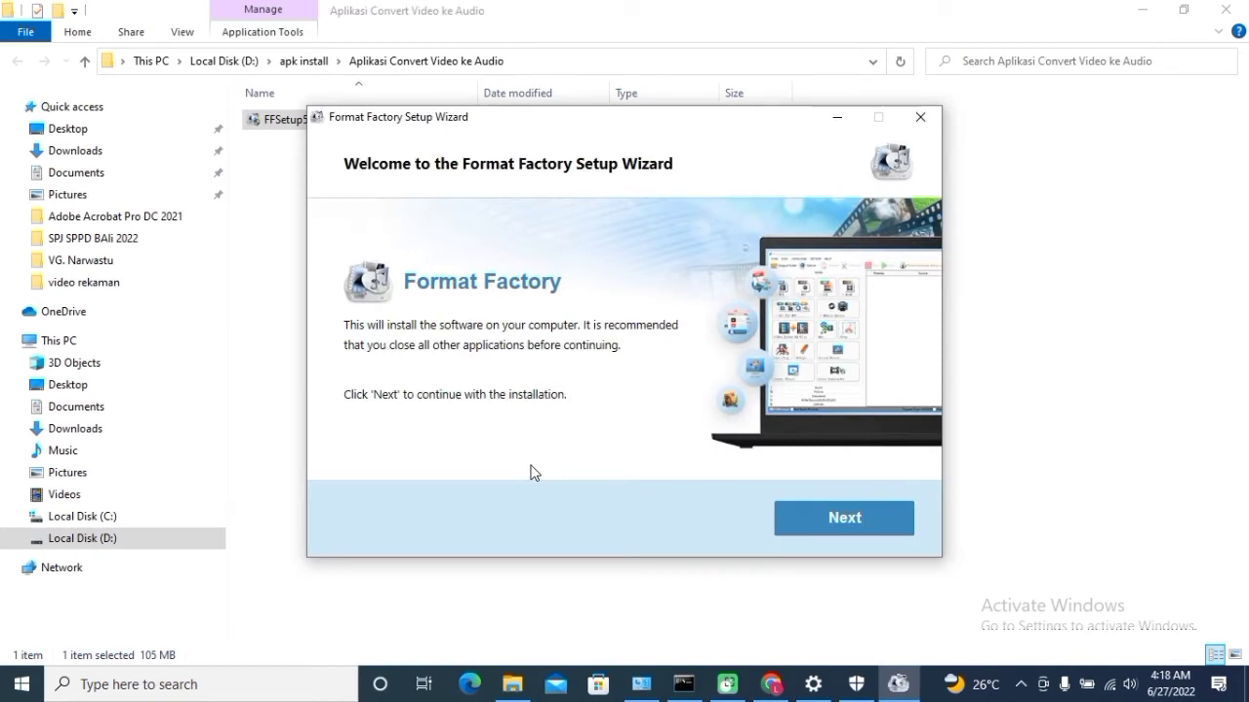
Install Format Factory, accepting the license agreement, the optional Downloadly offer and the BrightData terms, and close the Downloadly window
click(836, 523)
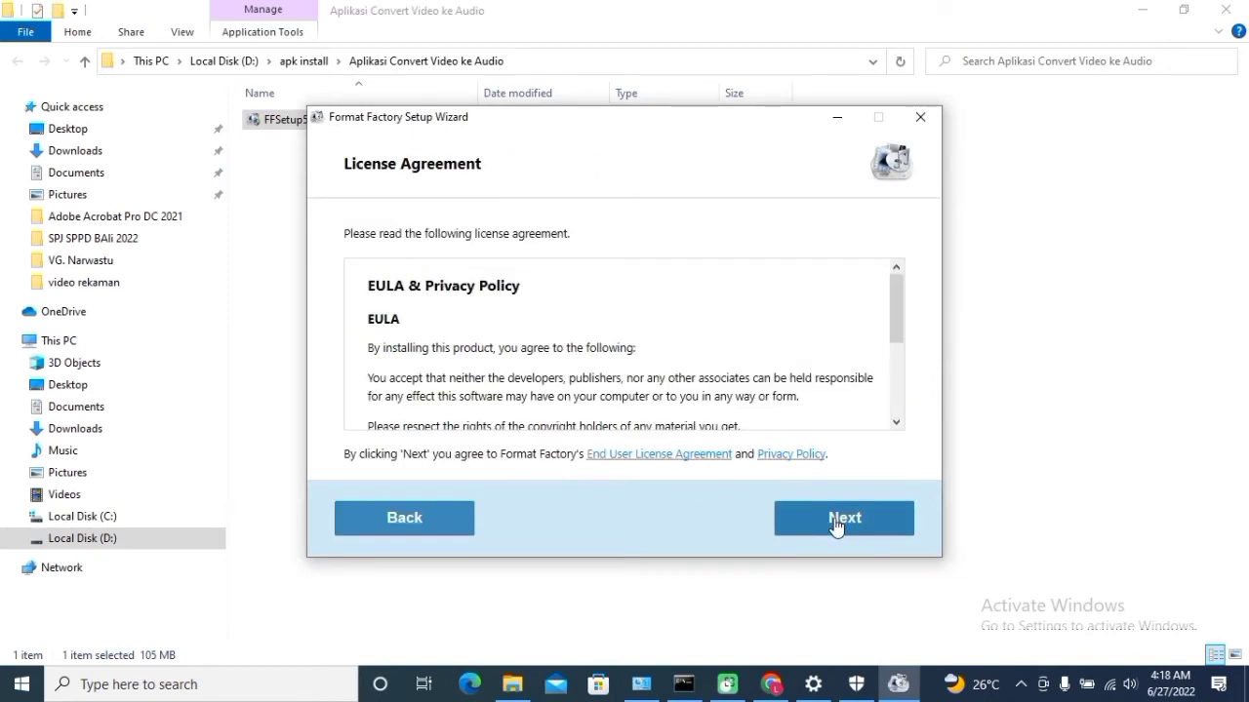
click(836, 524)
click(836, 524)
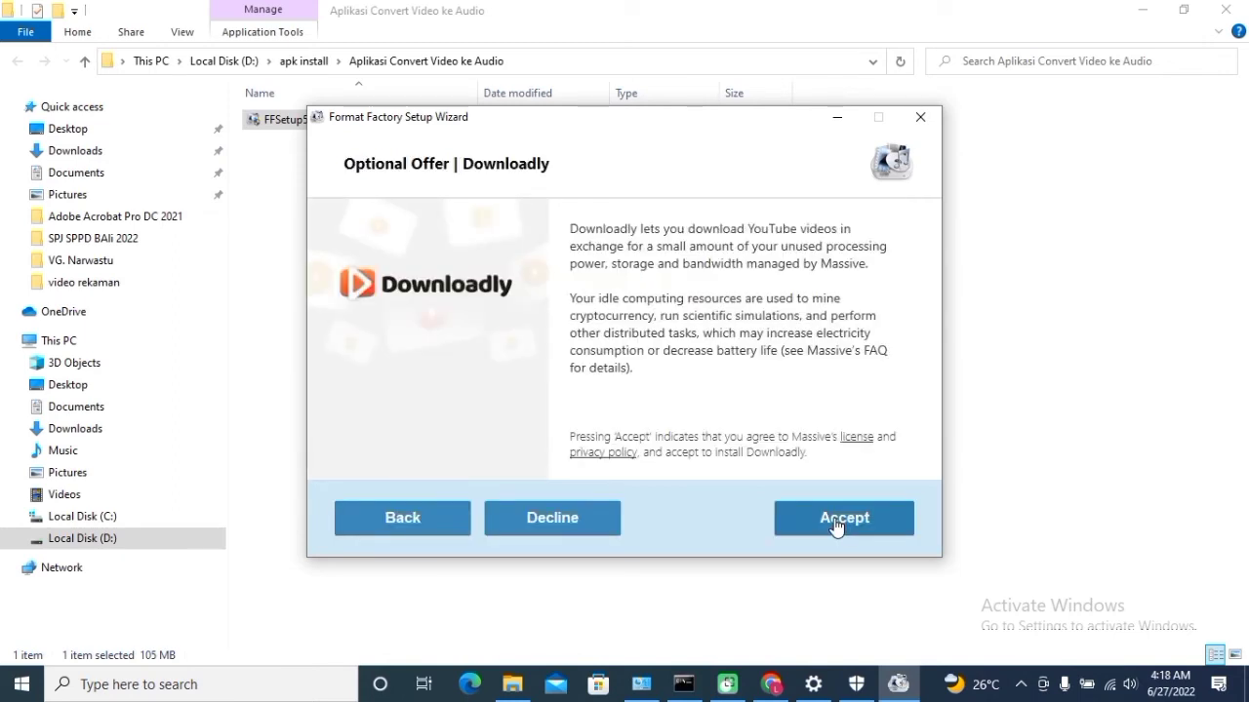
click(836, 525)
click(836, 525)
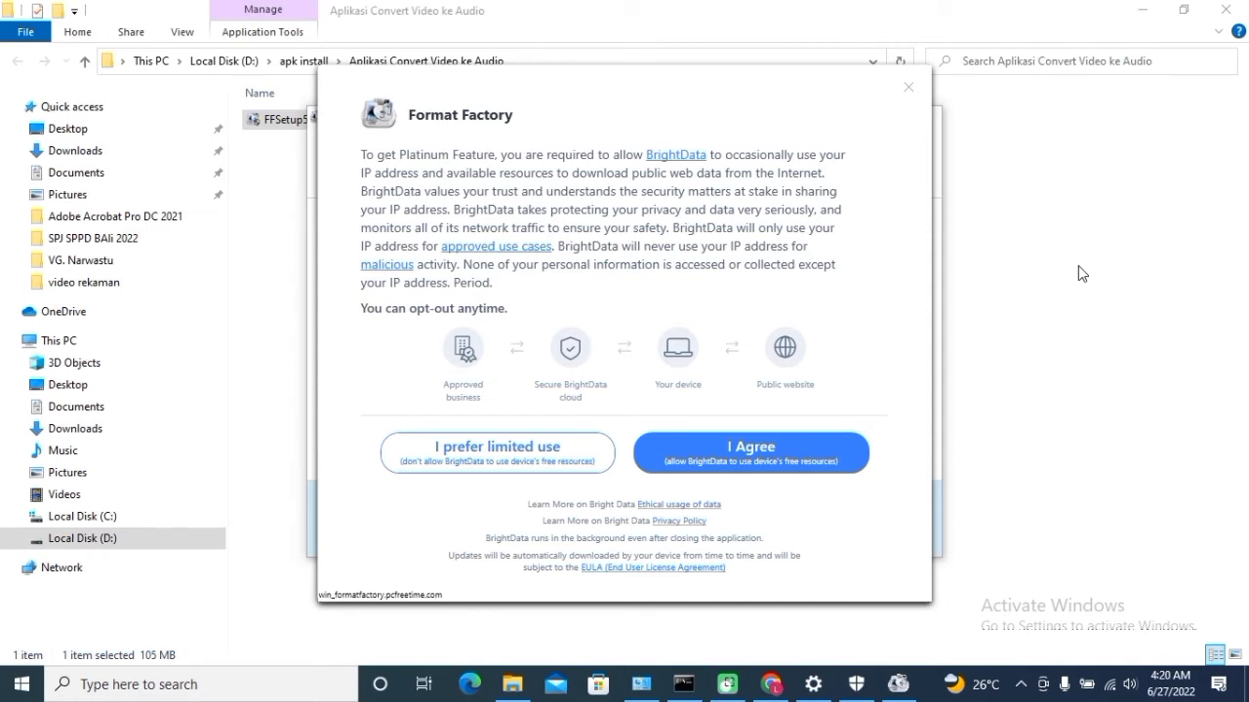
click(820, 455)
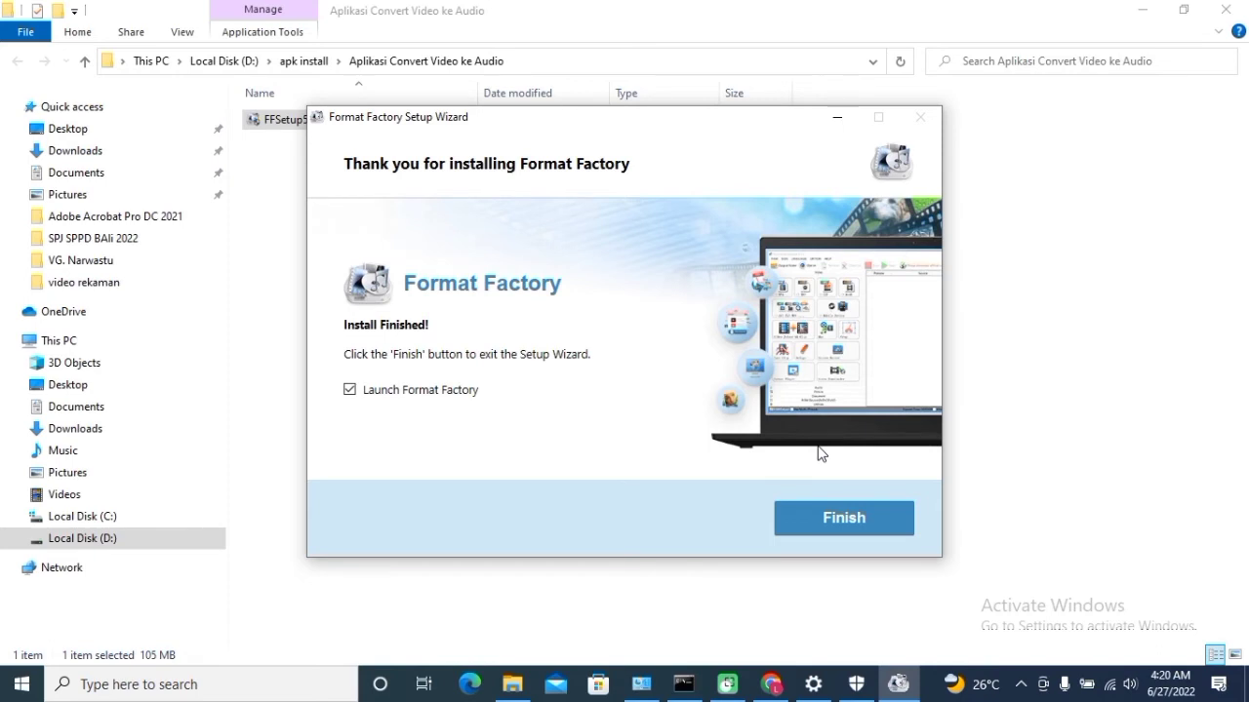
click(863, 524)
click(1140, 12)
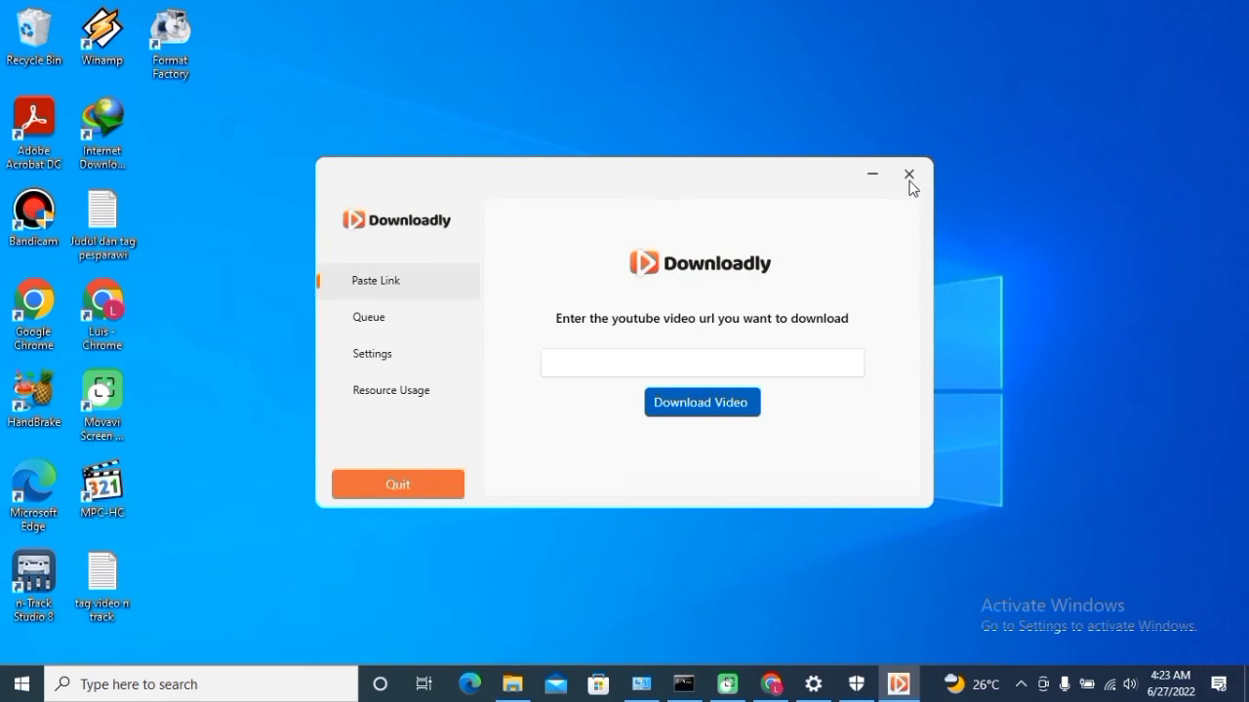
click(908, 177)
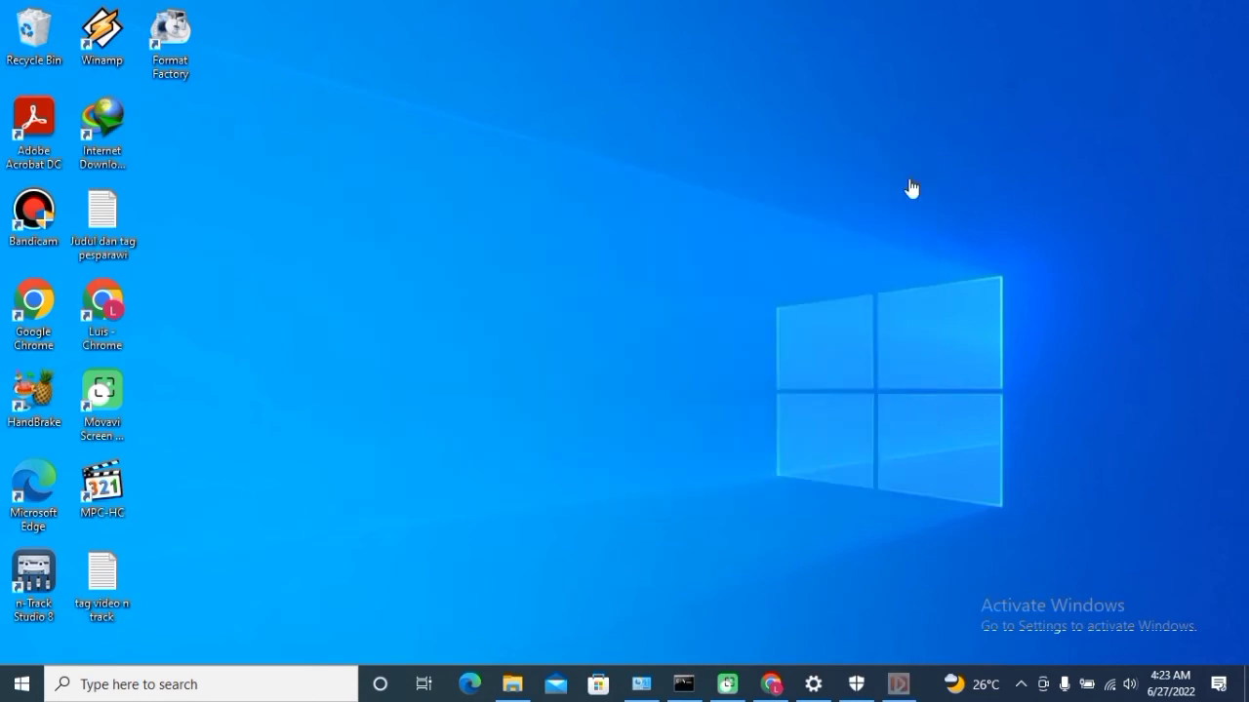
Open the VG. Narwastu folder in File Explorer under D:\Bahan Belajar Youtube\Bahan2 Yotube\Konten Music Lagu Rohani
click(515, 693)
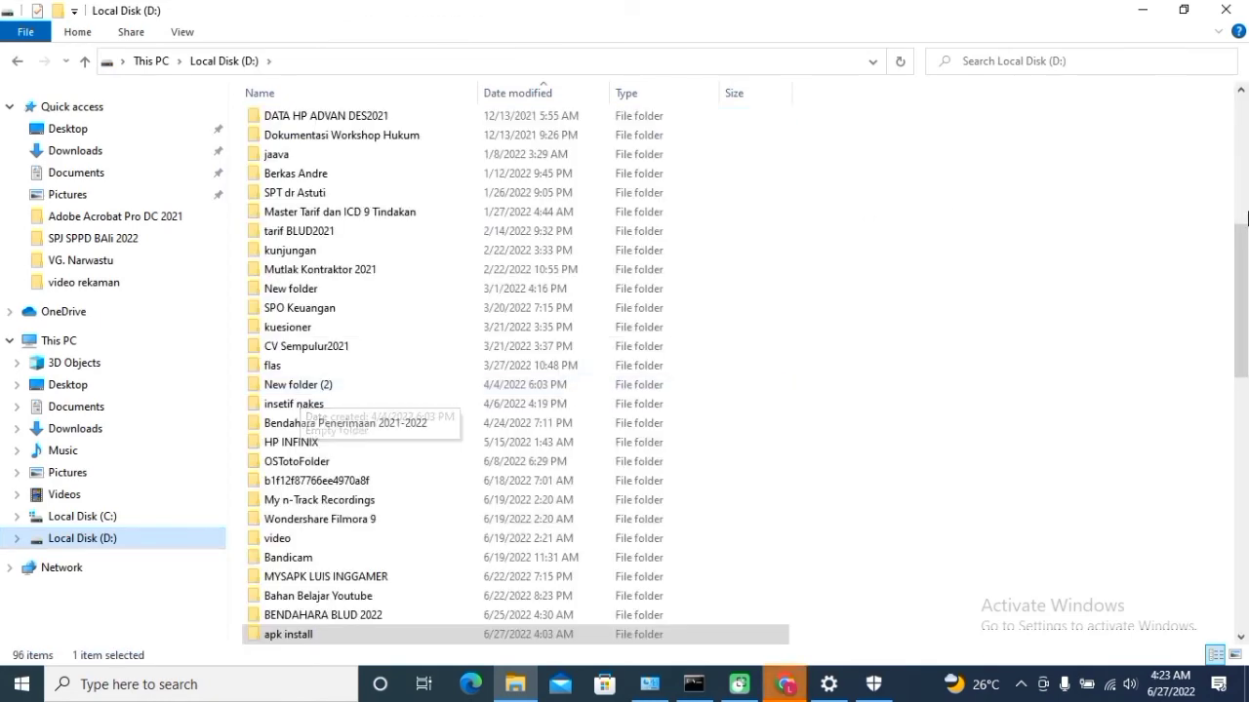
drag(1243, 286, 1245, 398)
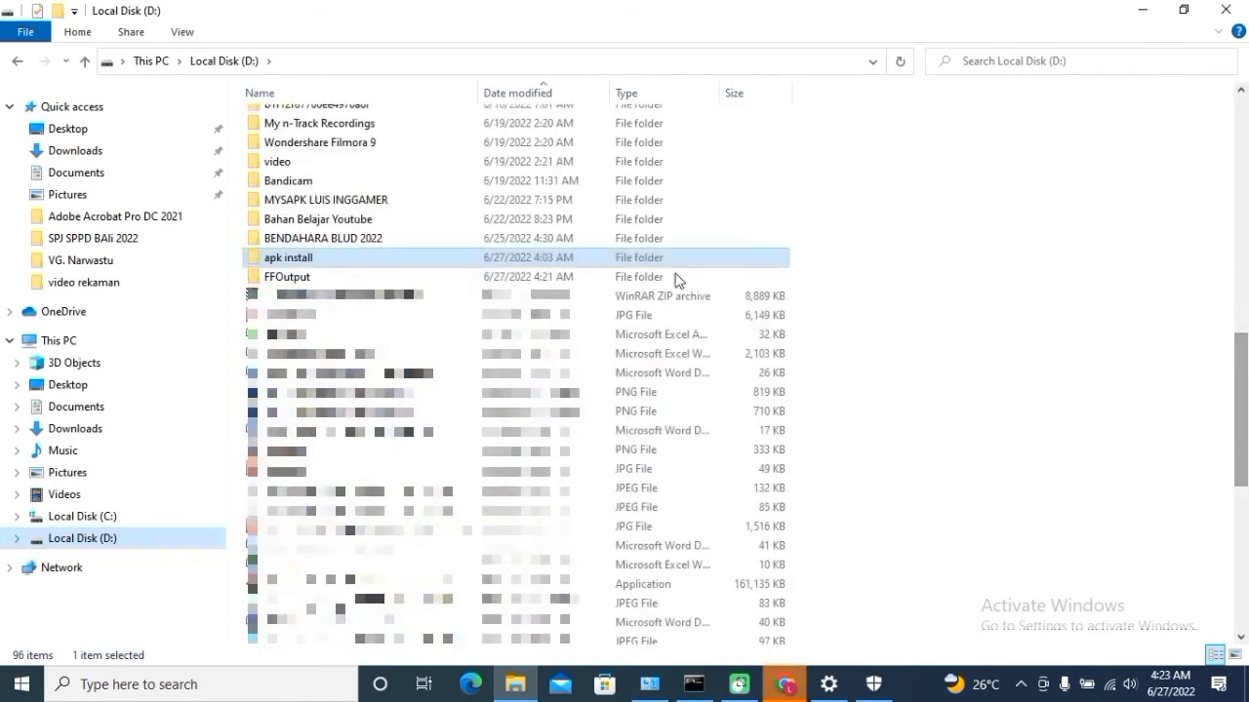
double_click(348, 226)
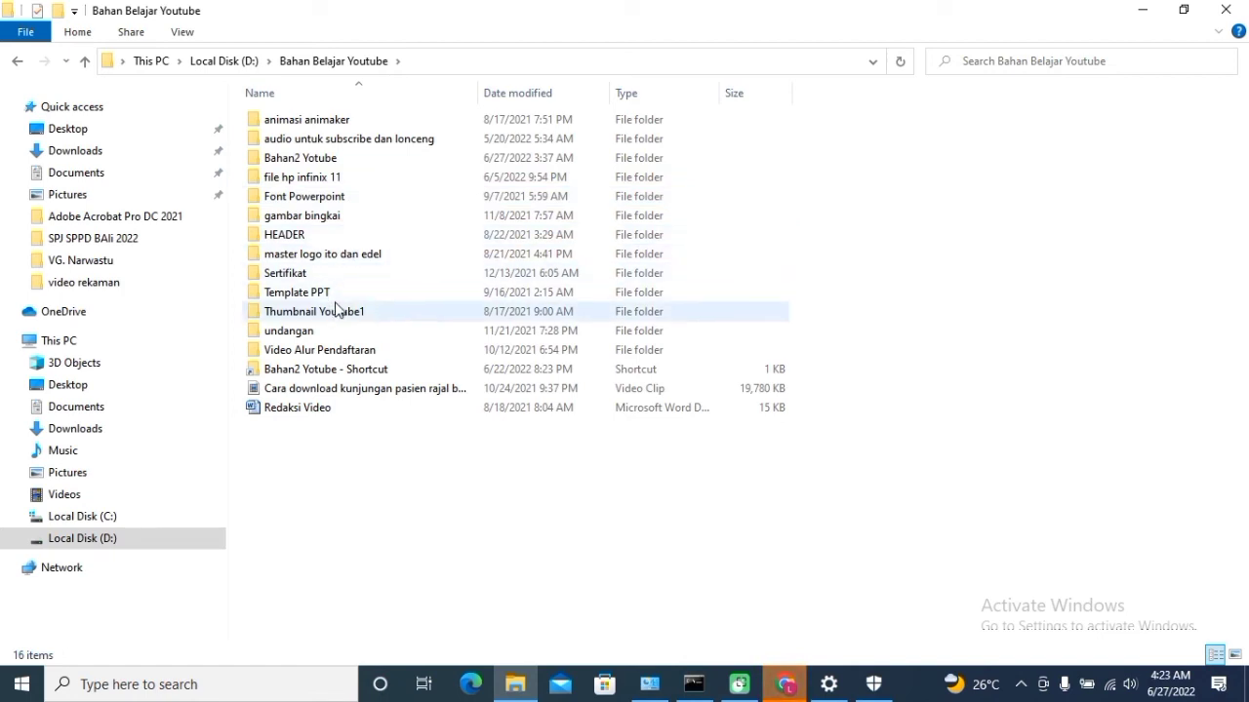
double_click(339, 160)
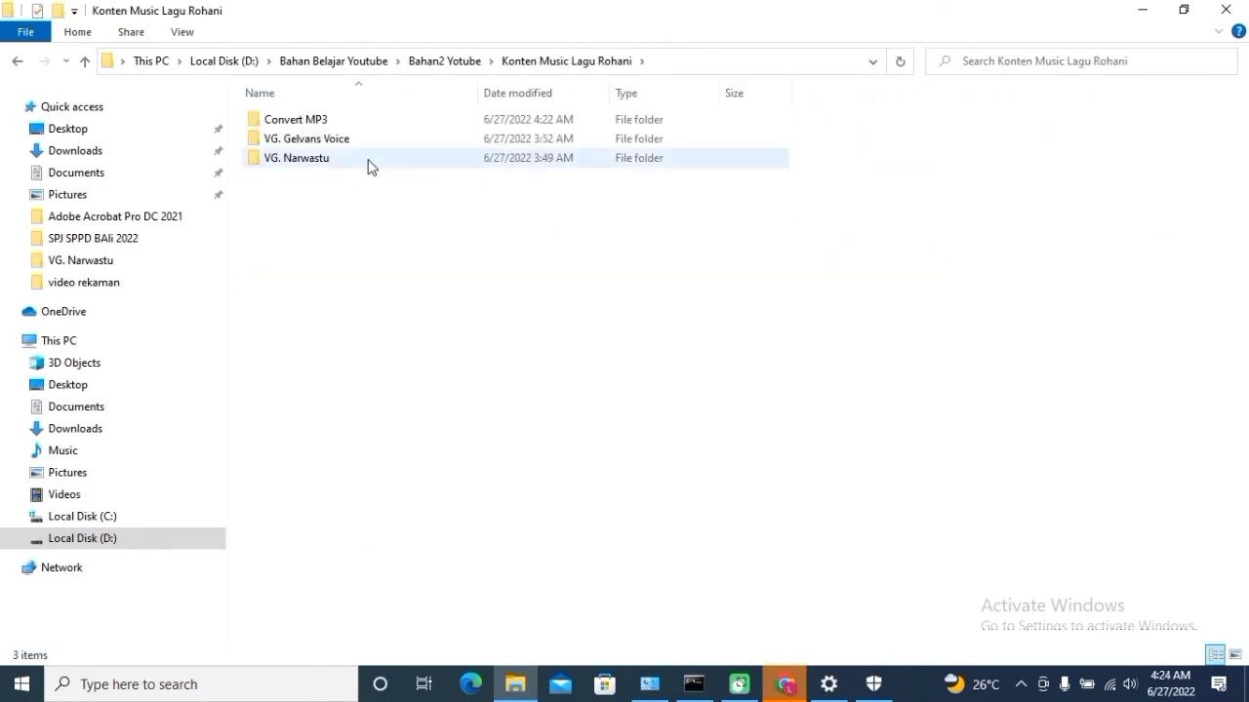
double_click(367, 160)
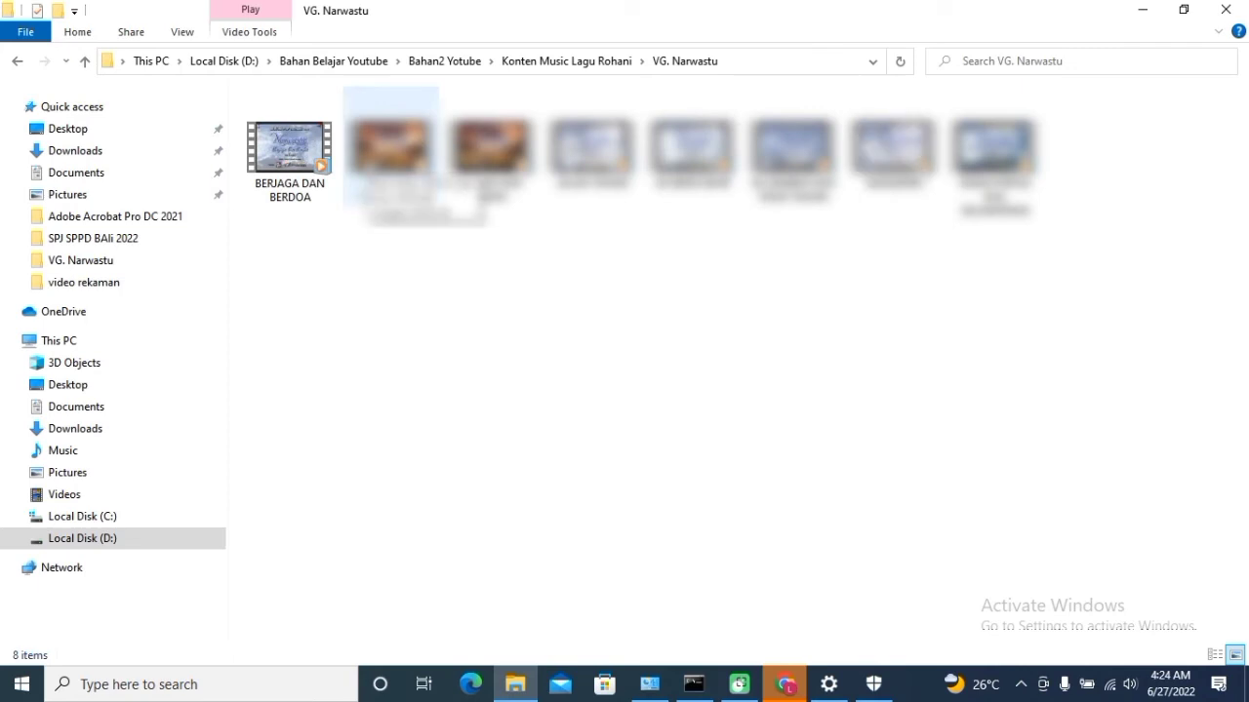
Convert the BERJAGA DAN BERDOA video to MP3 with Format Factory and start the conversion immediately
click(267, 188)
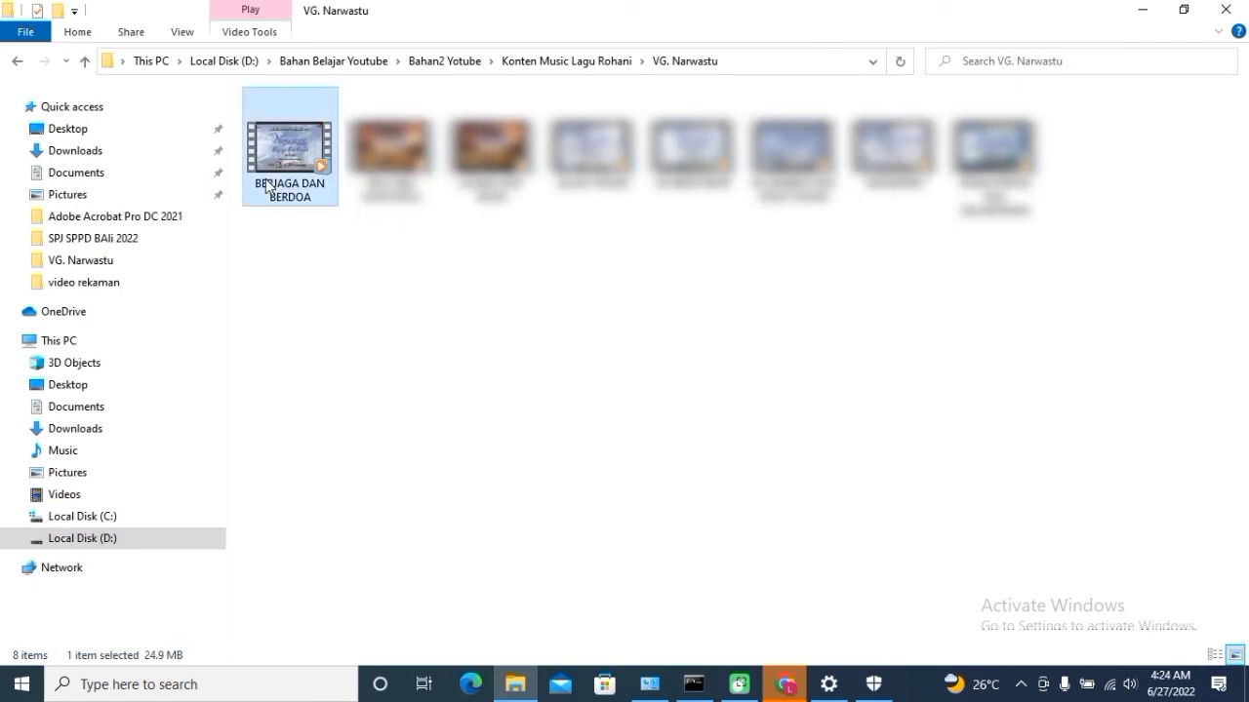
double_click(266, 186)
right_click(265, 179)
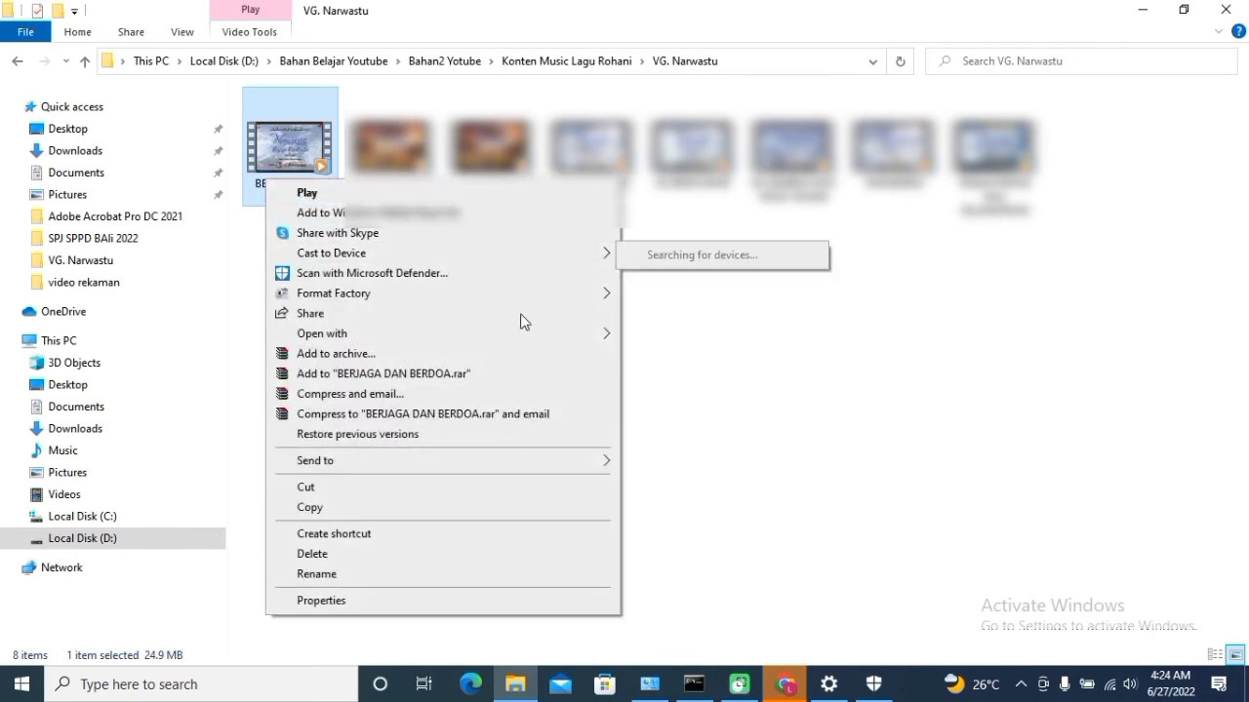
mouse_move(602, 293)
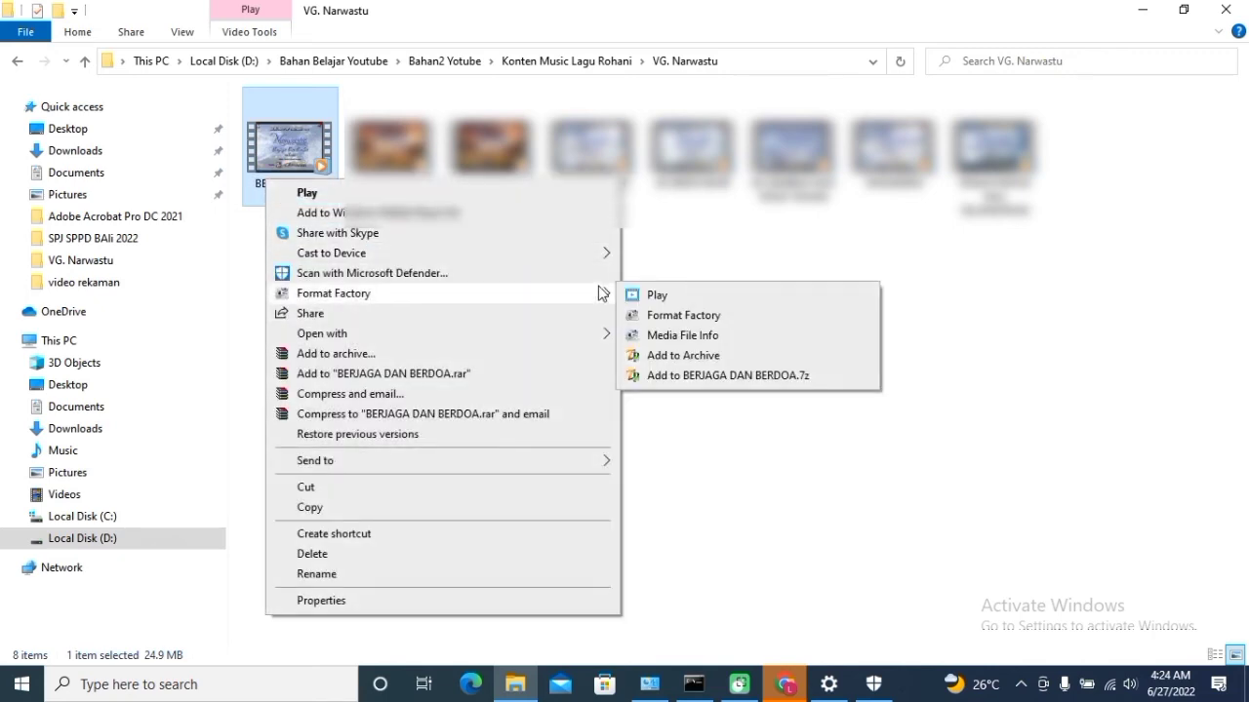
click(696, 318)
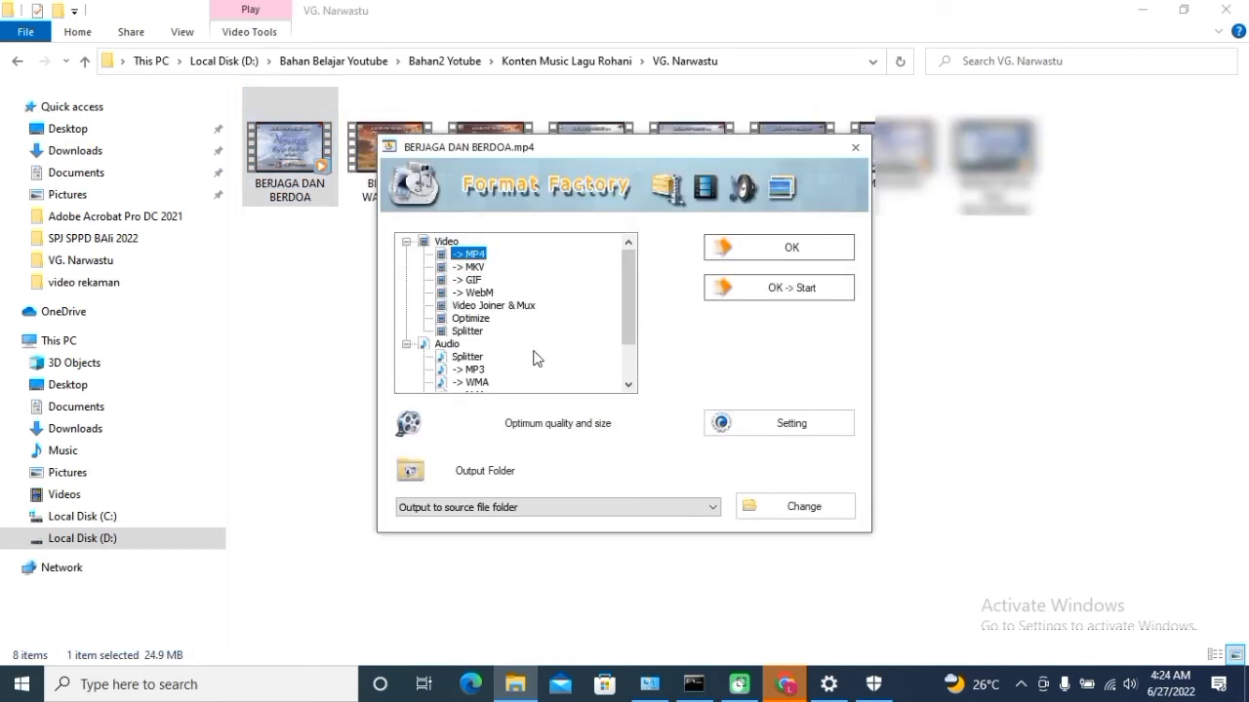
drag(624, 305, 626, 338)
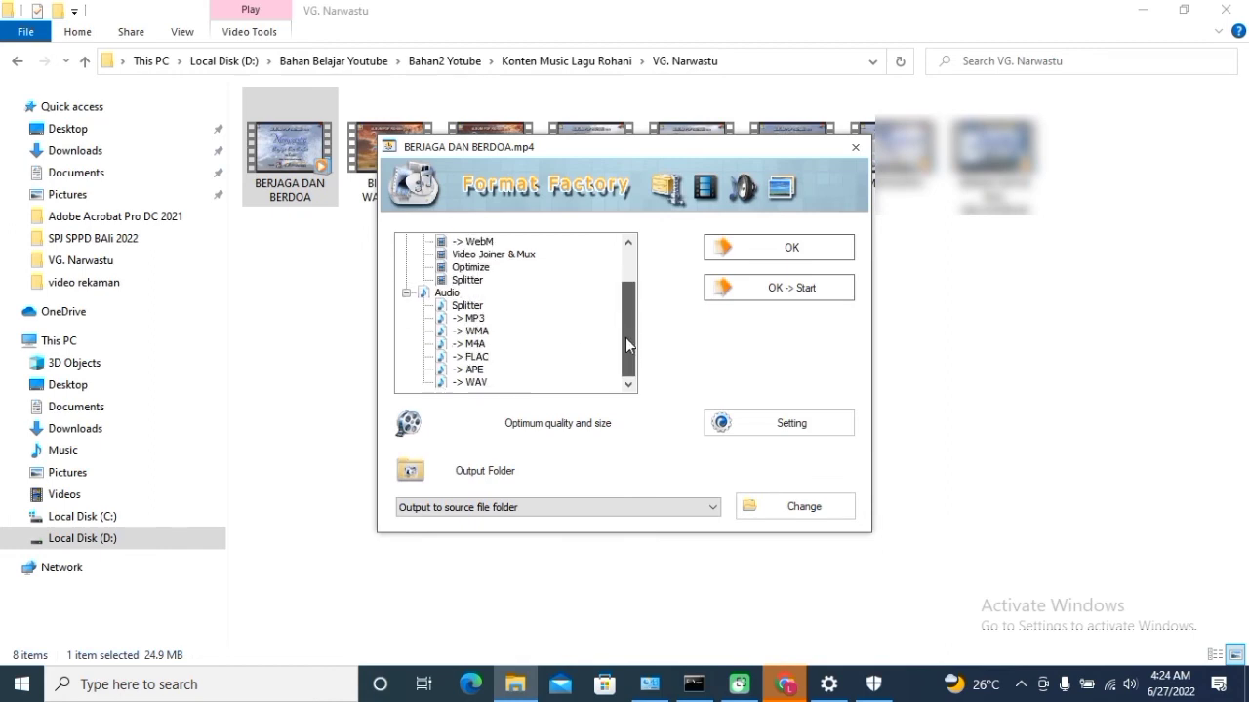
click(474, 320)
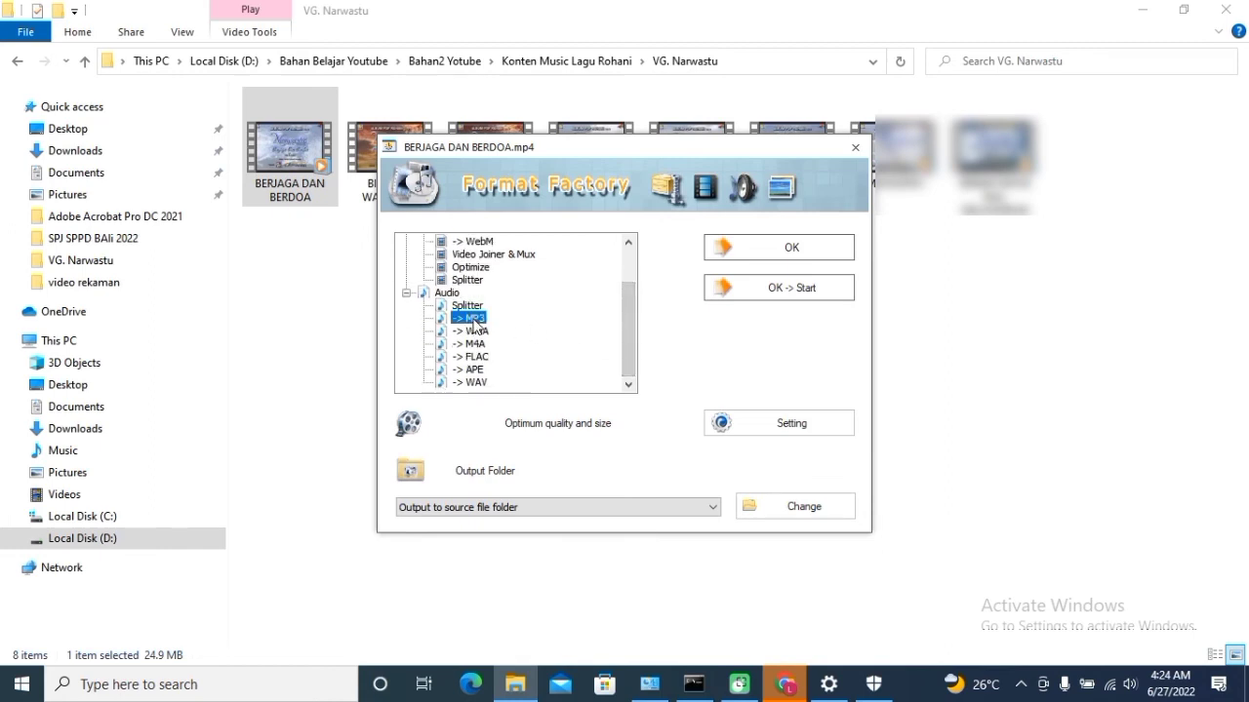
click(814, 298)
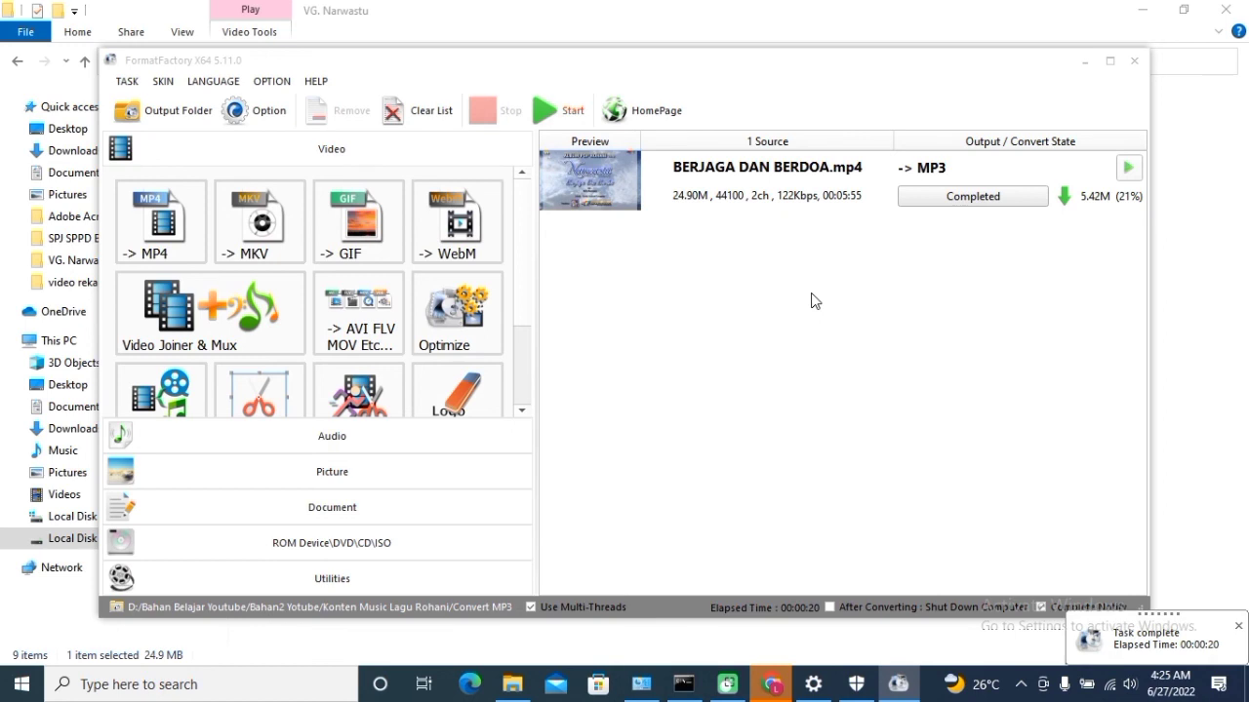
Play the converted BERJAGA DAN BERDOA MP3 from its folder, choosing Groove Music as the app always used for .mp3 files
click(514, 693)
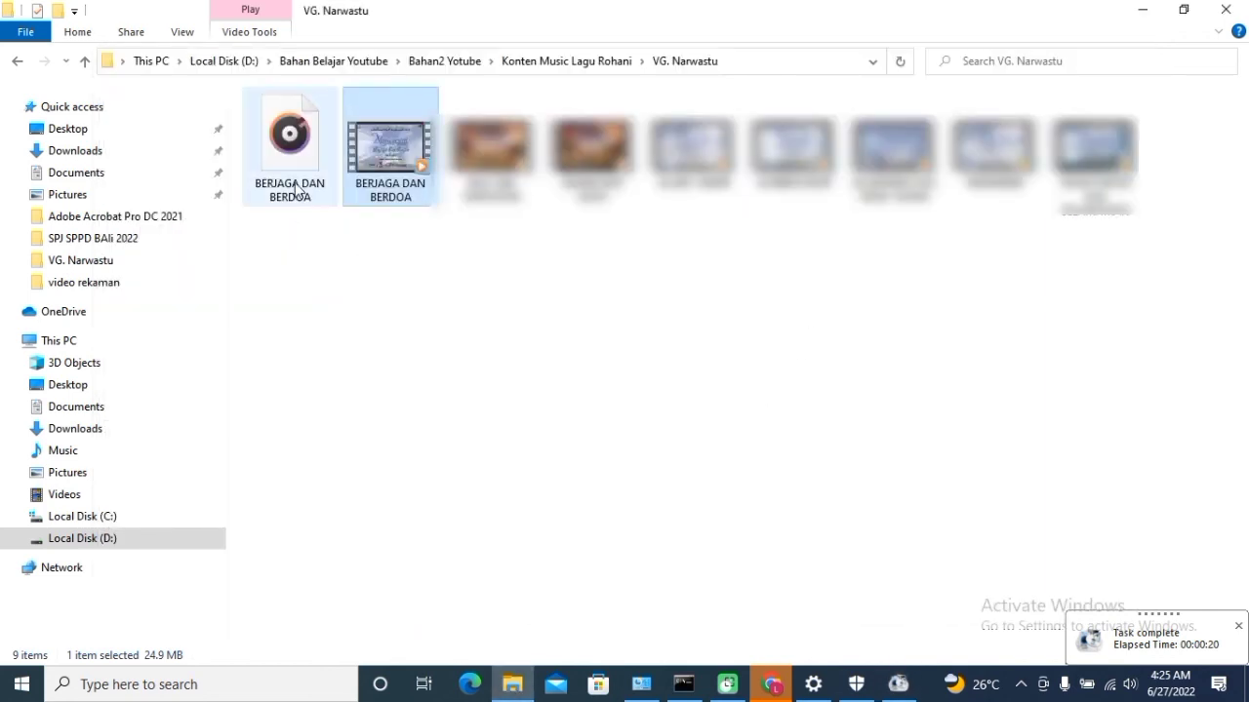
mouse_move(296, 188)
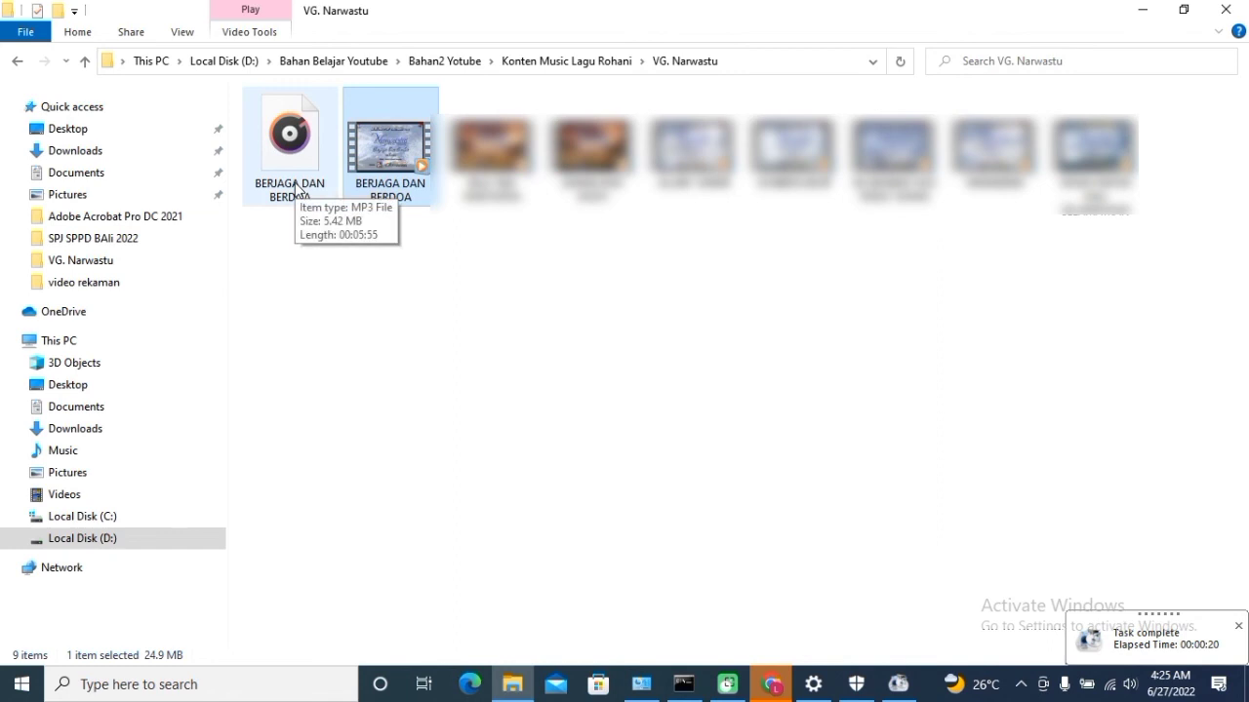
double_click(295, 188)
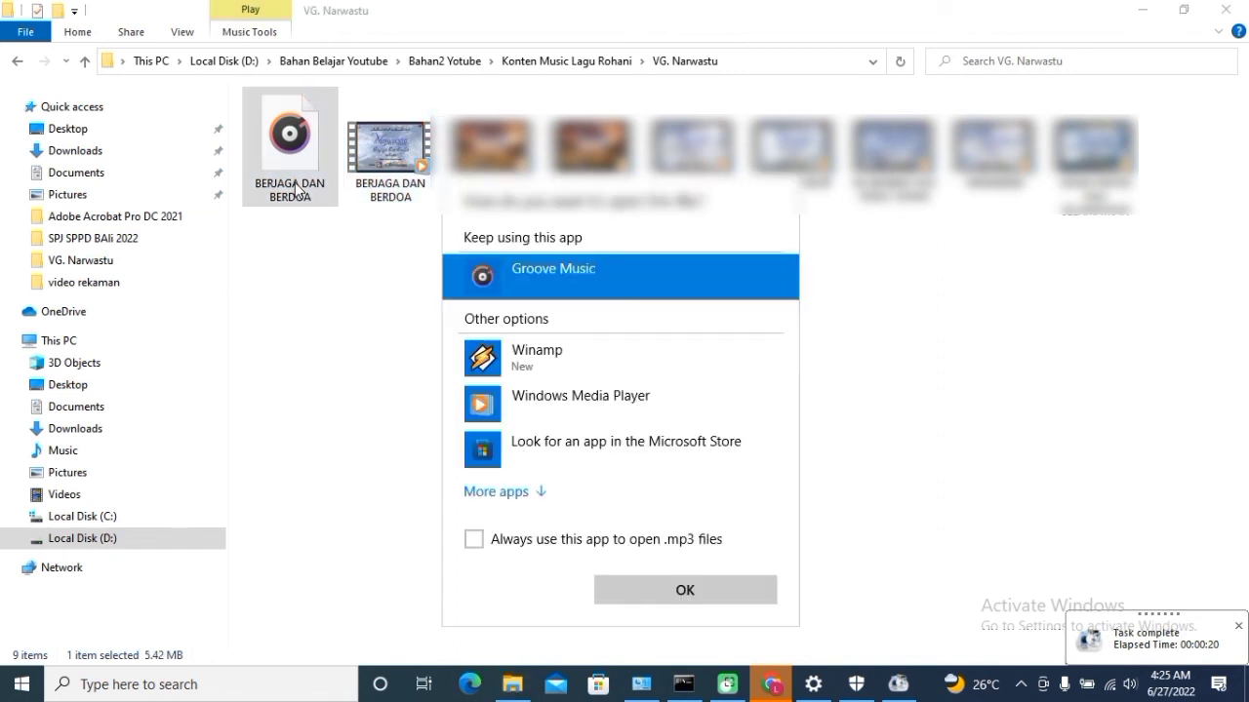
click(486, 544)
click(530, 360)
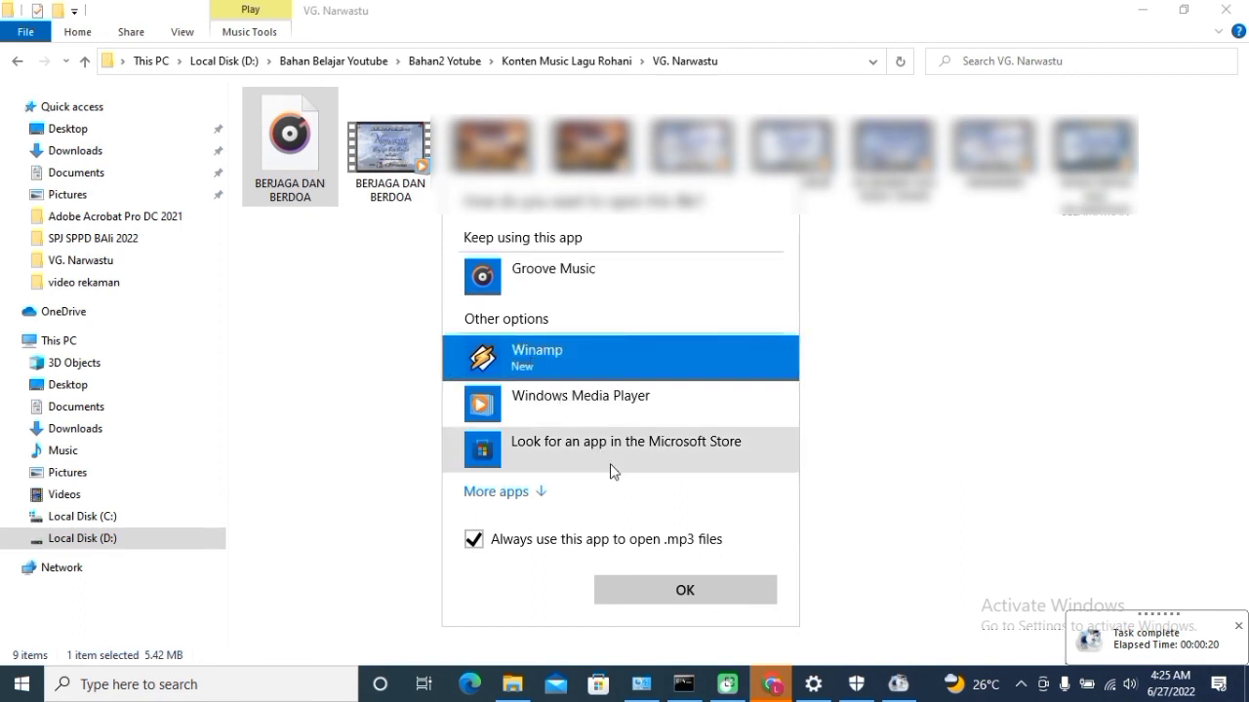
click(587, 273)
click(657, 590)
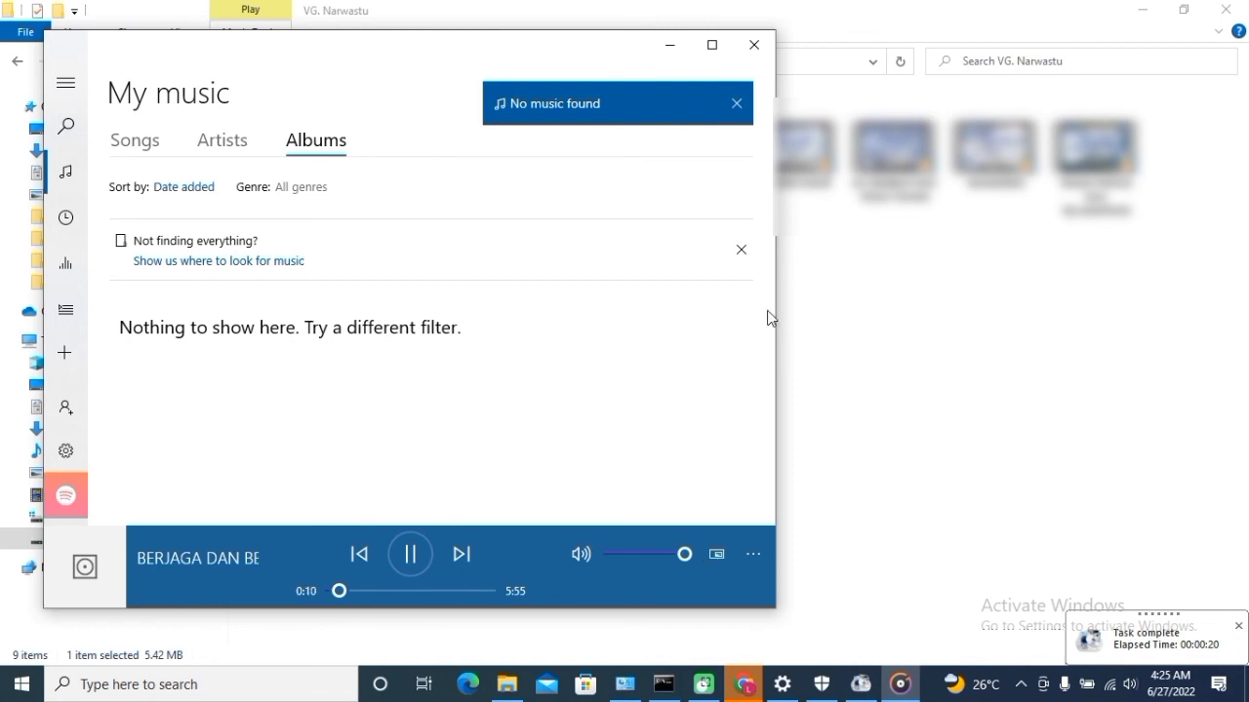
Close the Groove Music player and dismiss the Format Factory task notification
click(755, 47)
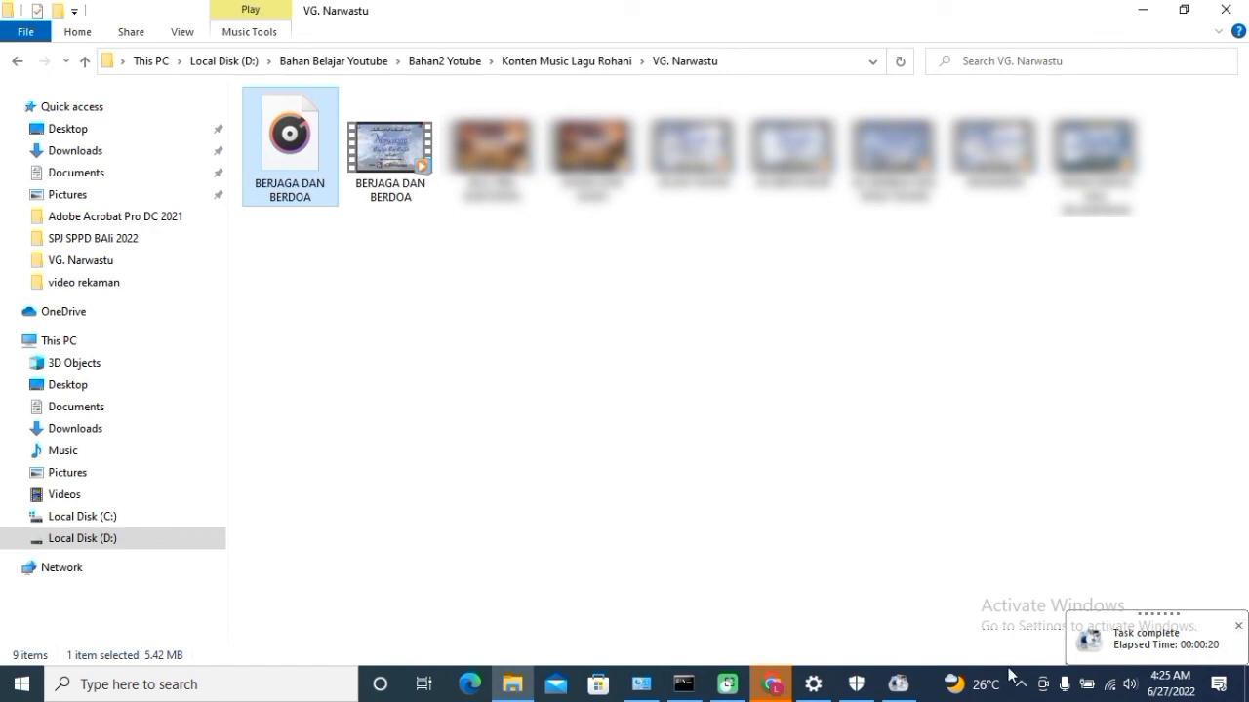
click(1159, 632)
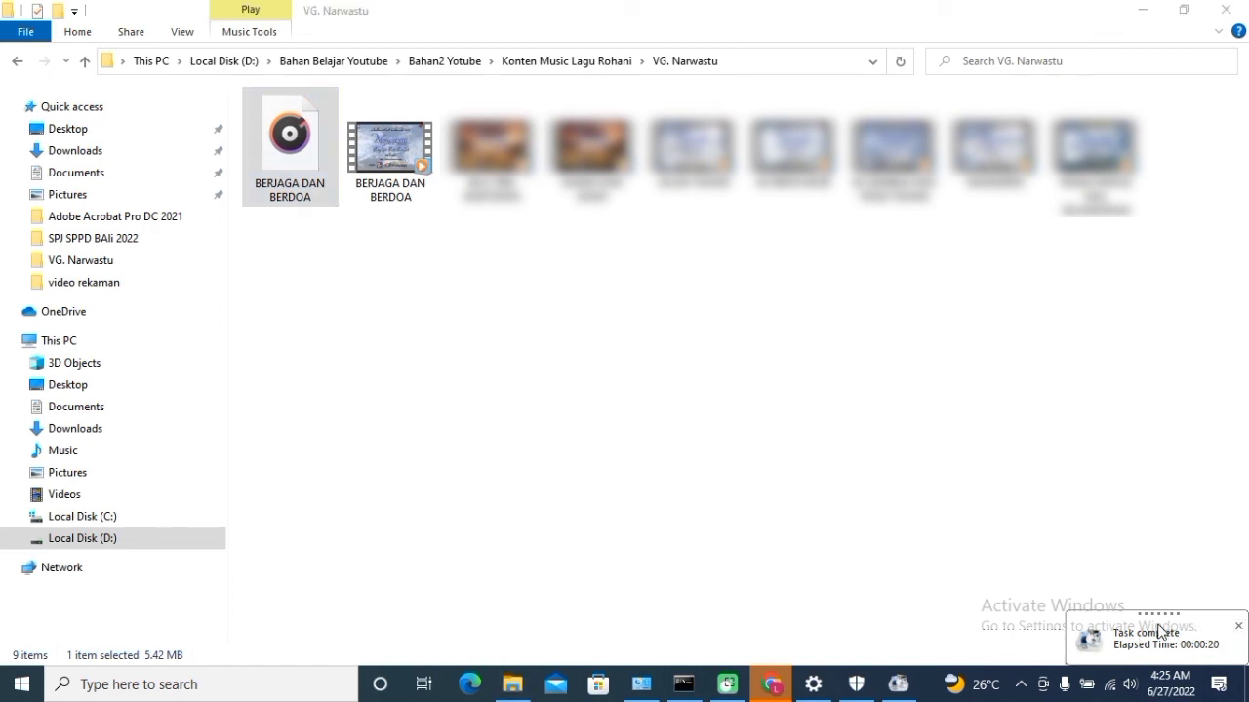
click(1237, 625)
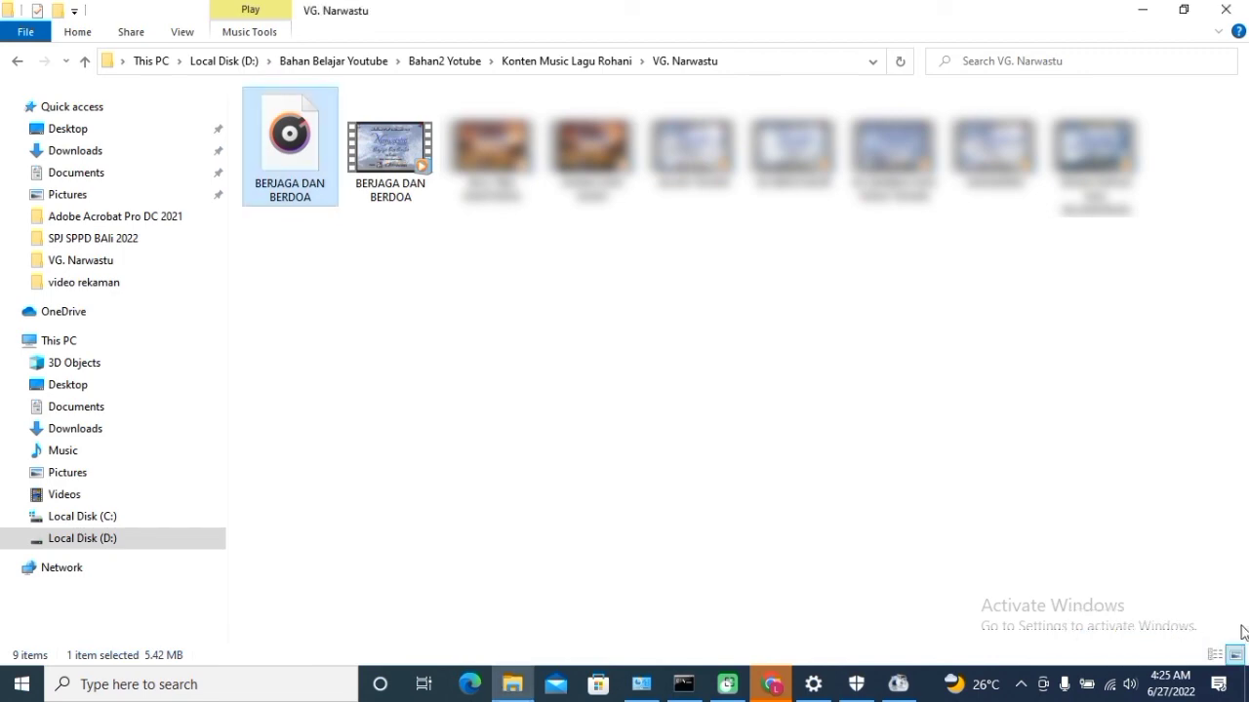